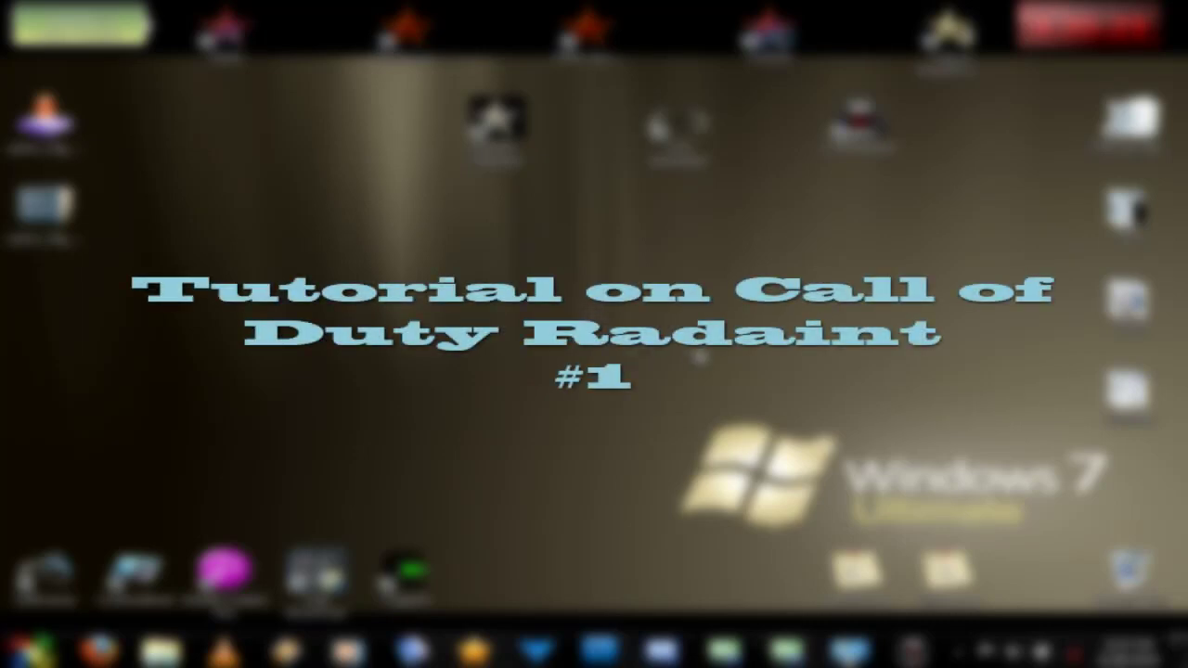
- Launch Call of Duty Radiant with an empty unnamed map
double_click(902, 132)
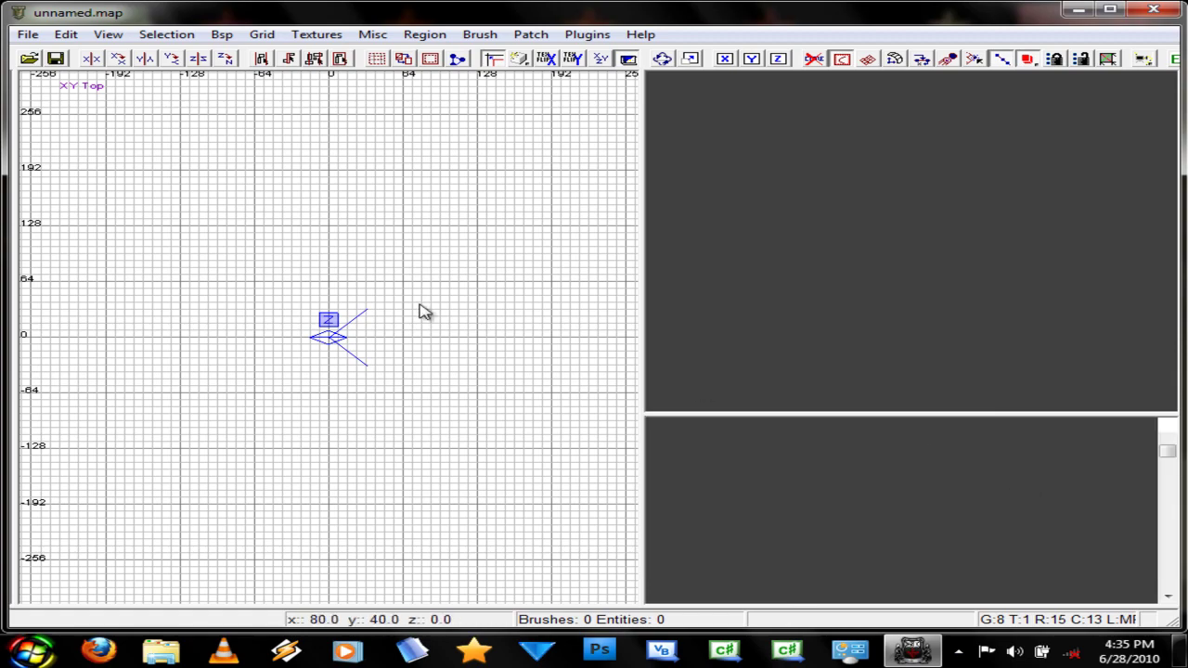
right_click_drag(420, 308, 425, 311)
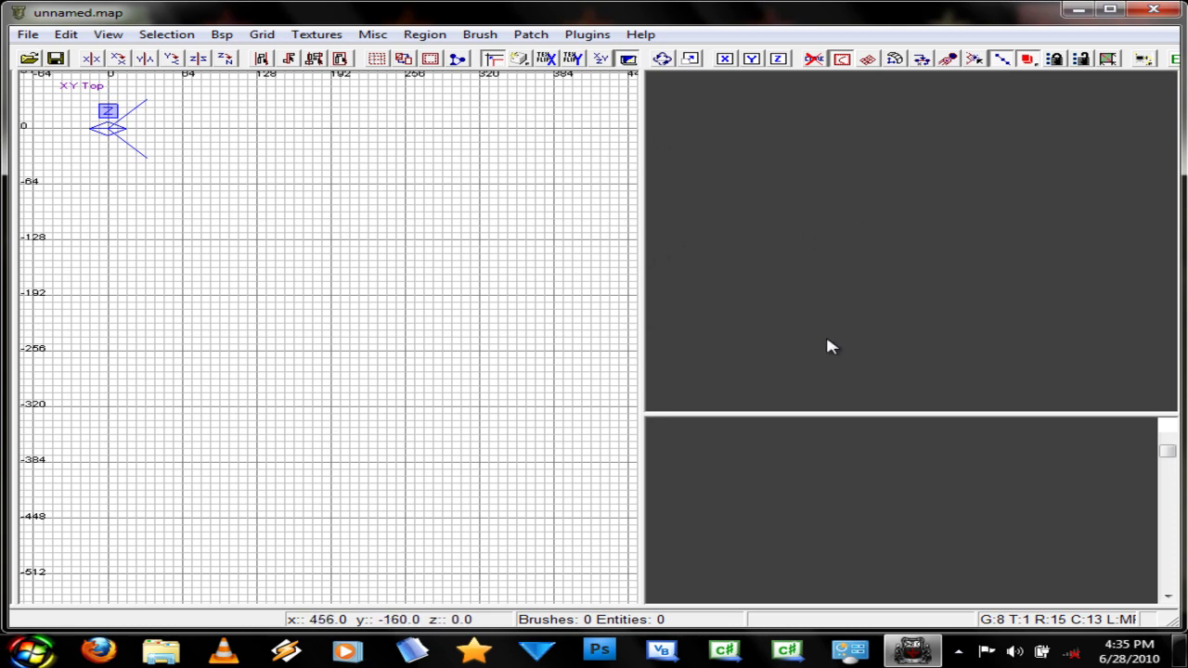
- Load the background texture set from the austria group and browse through its textures
left_click(316, 35)
mouse_move(408, 243)
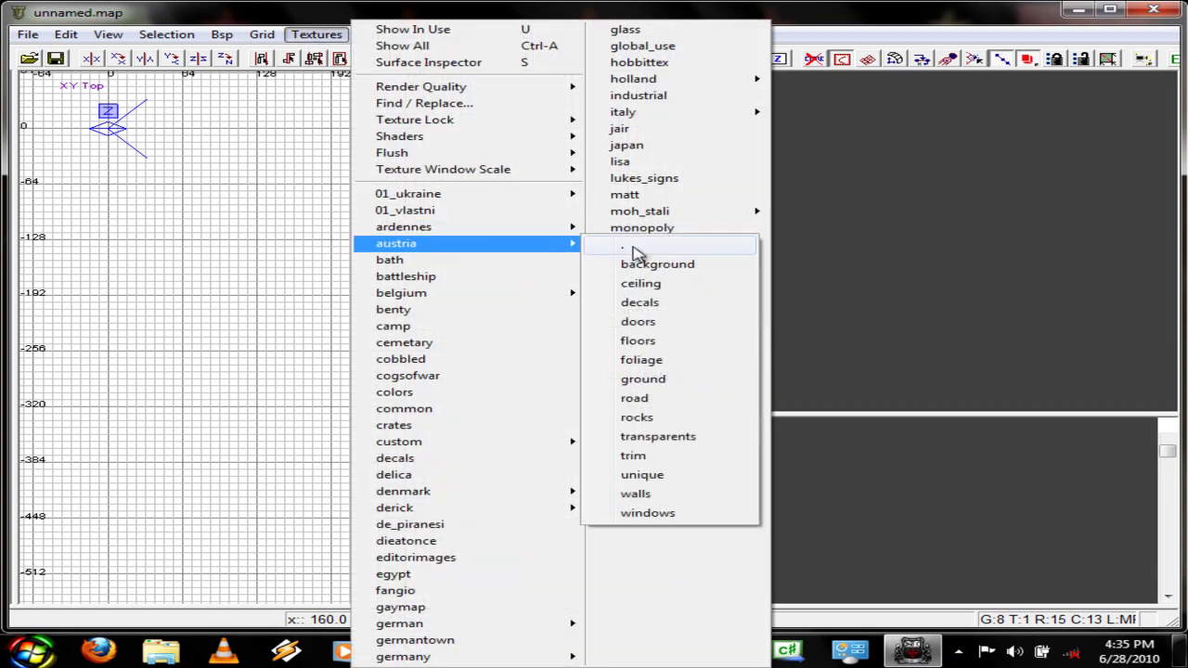
left_click(680, 267)
scroll(860, 473, "down", 3)
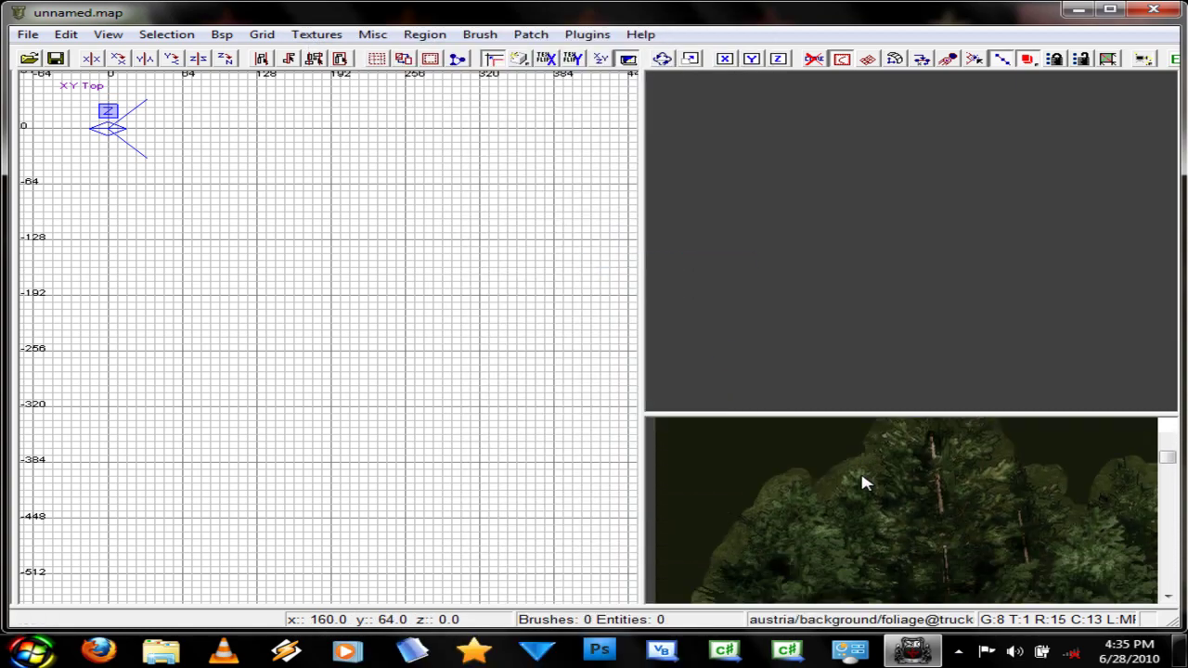
scroll(861, 481, "down", 8)
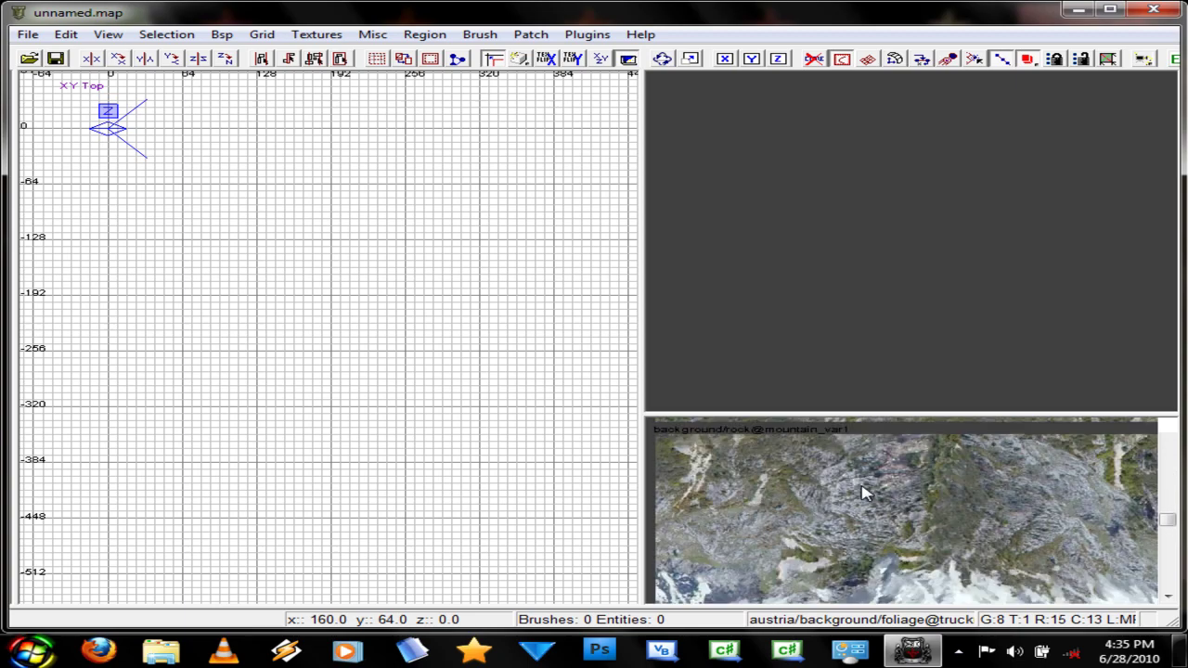
scroll(863, 494, "down", 5)
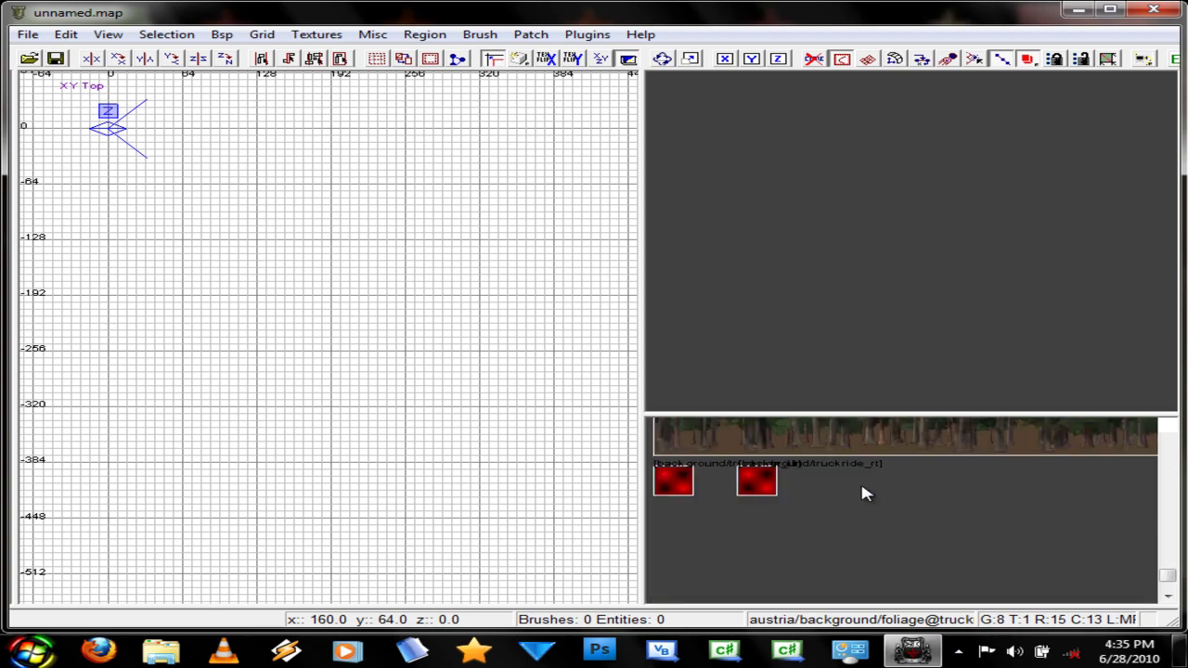
scroll(862, 493, "up", 5)
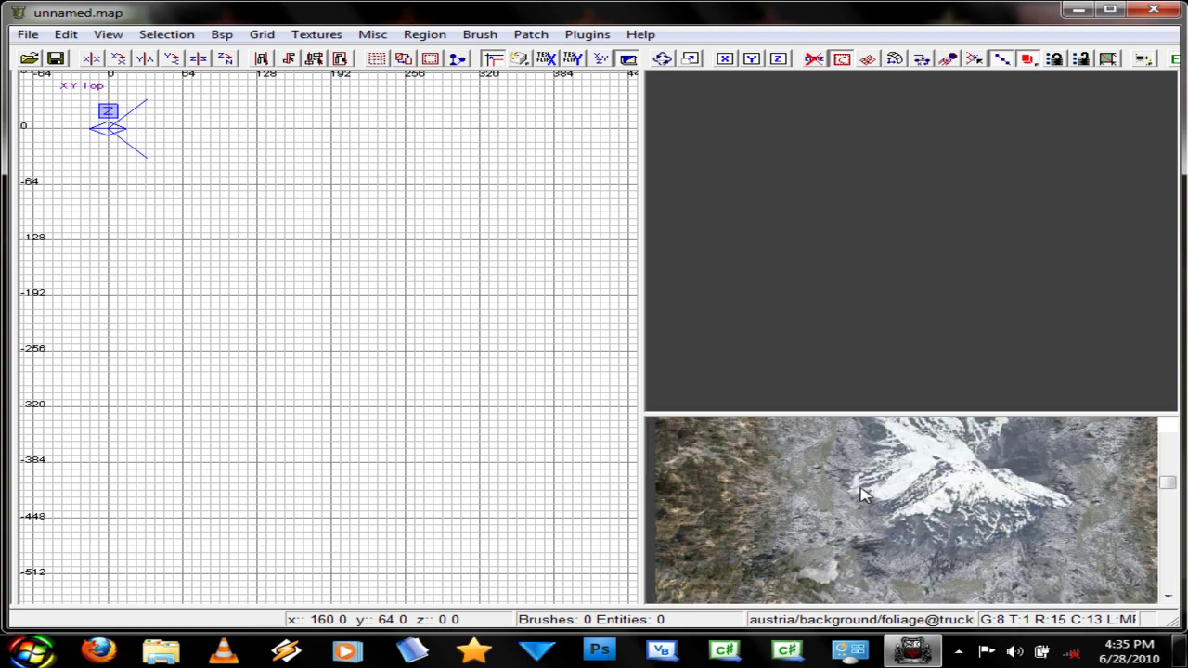
scroll(862, 495, "up", 3)
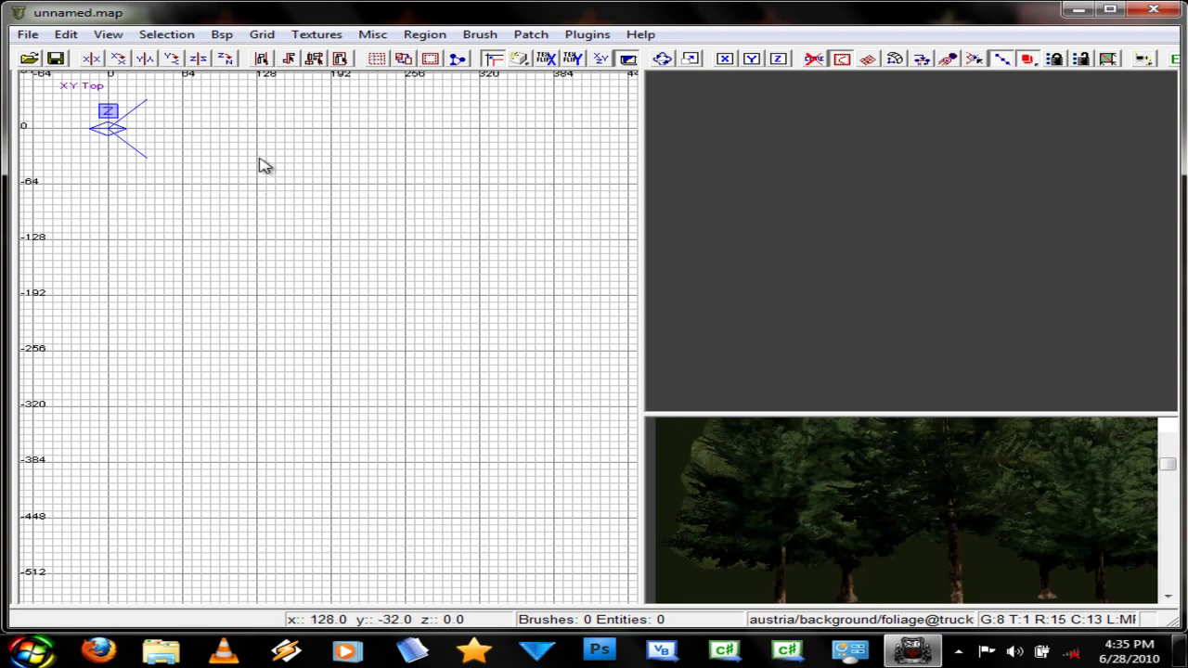
- Load the common texture set and choose caulk as the current texture
right_click_drag(259, 159, 261, 160)
left_click(317, 34)
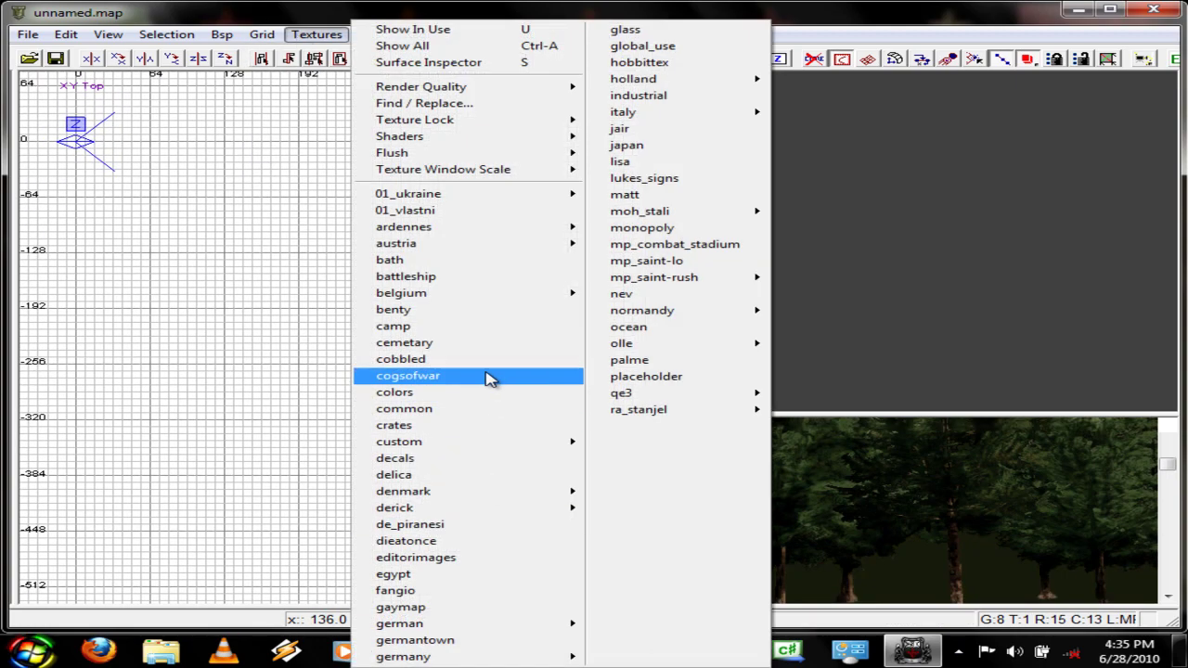
left_click(486, 408)
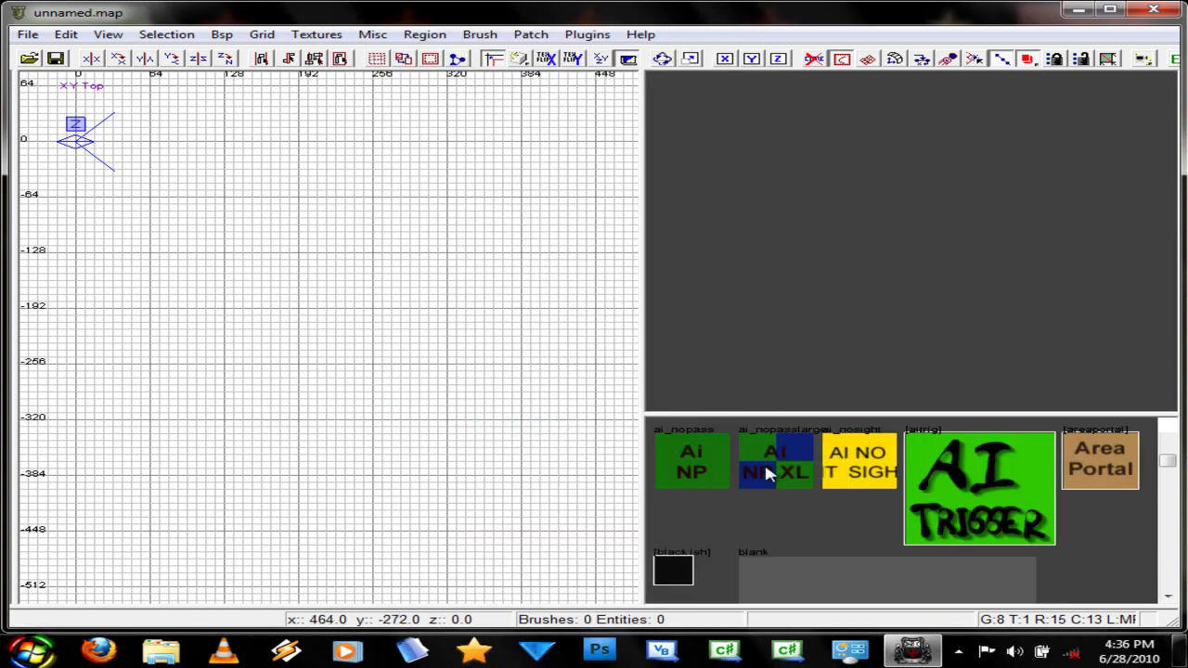
scroll(1061, 540, "down", 10)
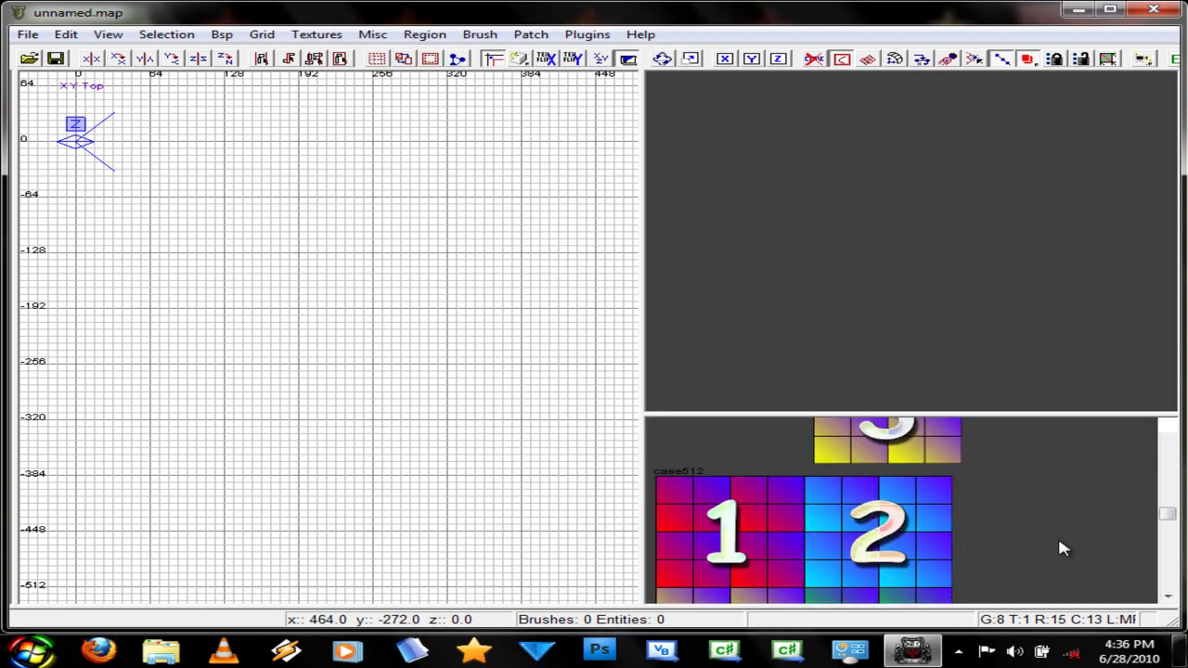
scroll(1063, 548, "down", 3)
left_click(1012, 543)
- Draw a rectangular caulk floor brush about 400 by 320 units and 8 units thick beside the origin, then deselect it
right_click_drag(35, 168, 113, 161)
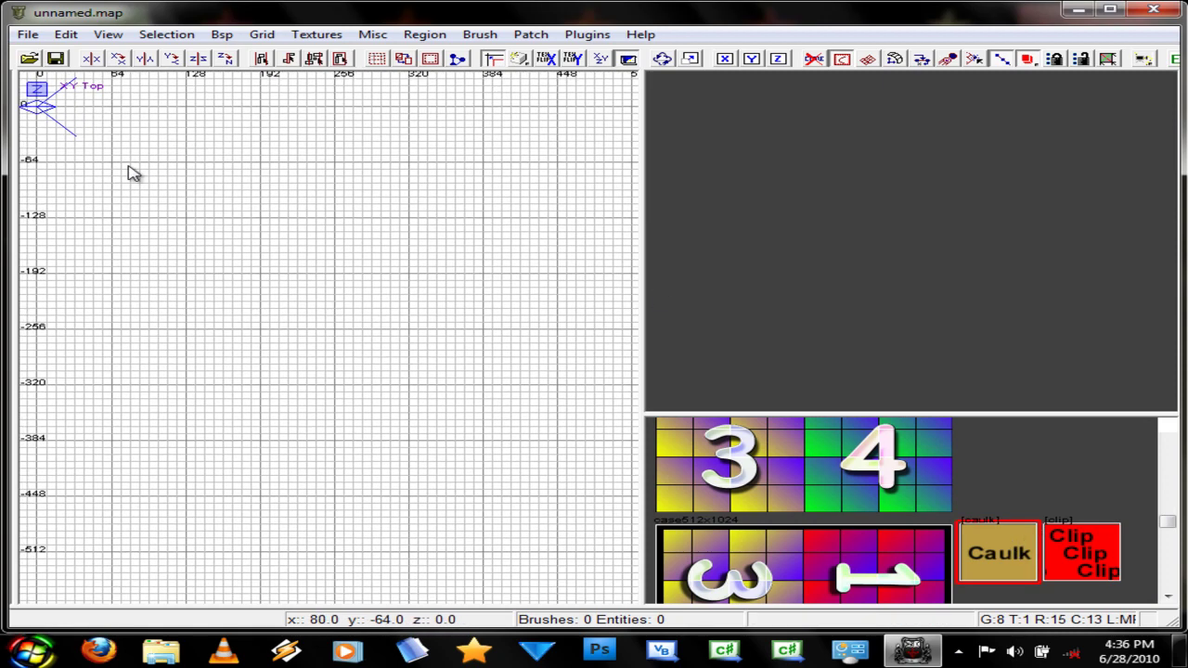
left_click_drag(46, 113, 511, 392)
scroll(852, 346, "down", 4)
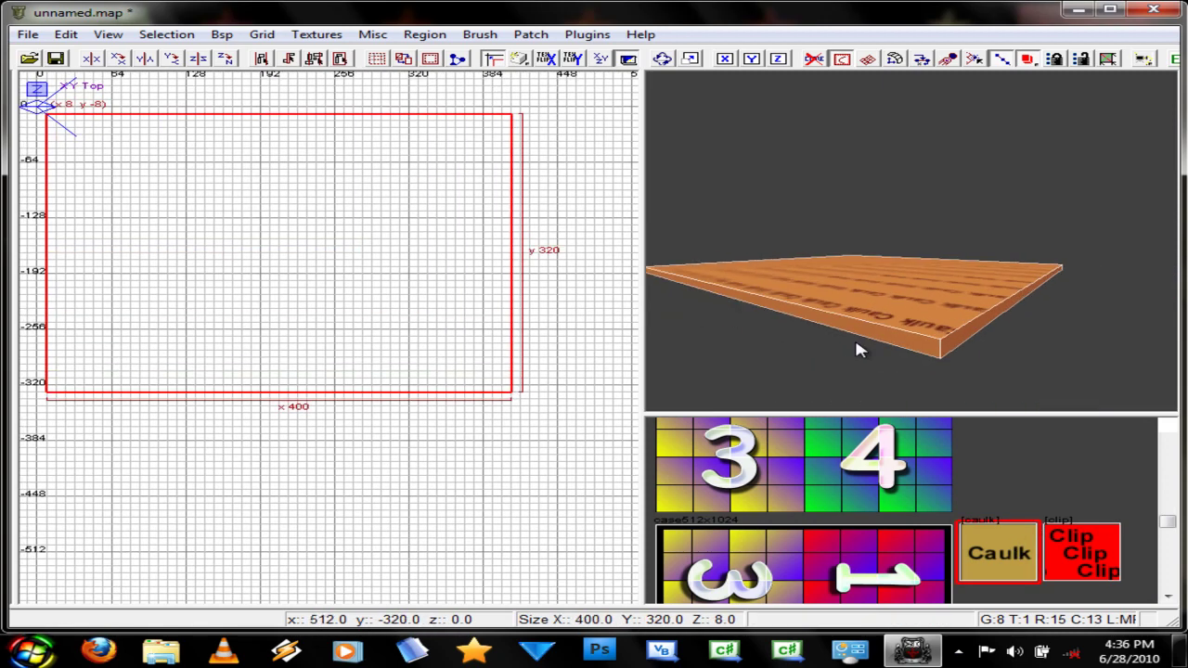
mouse_move(856, 342)
right_mouse_down()
mouse_move(857, 328)
mouse_move(854, 341)
right_mouse_up()
key("Escape")
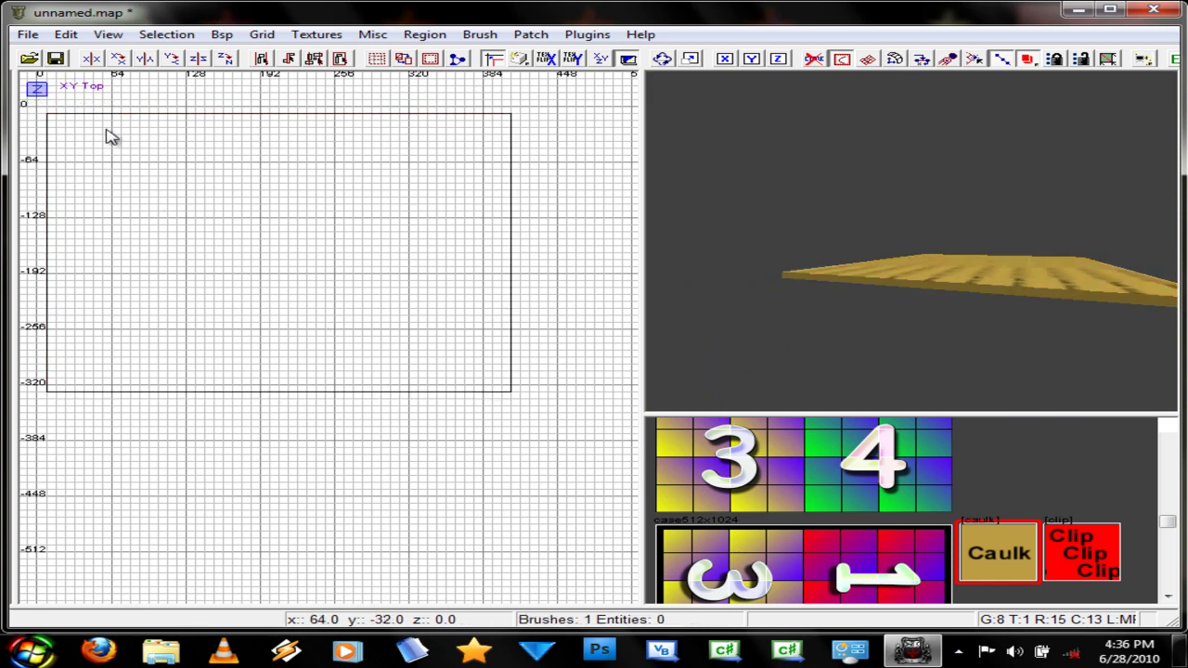
- Draw a wall brush 8 by 320 units along the floor's short edge nearest the origin and stretch it 136 units high
mouse_move(53, 122)
left_mouse_down()
mouse_move(80, 306)
mouse_move(57, 405)
mouse_move(74, 390)
left_mouse_up()
key("ctrl+Tab")
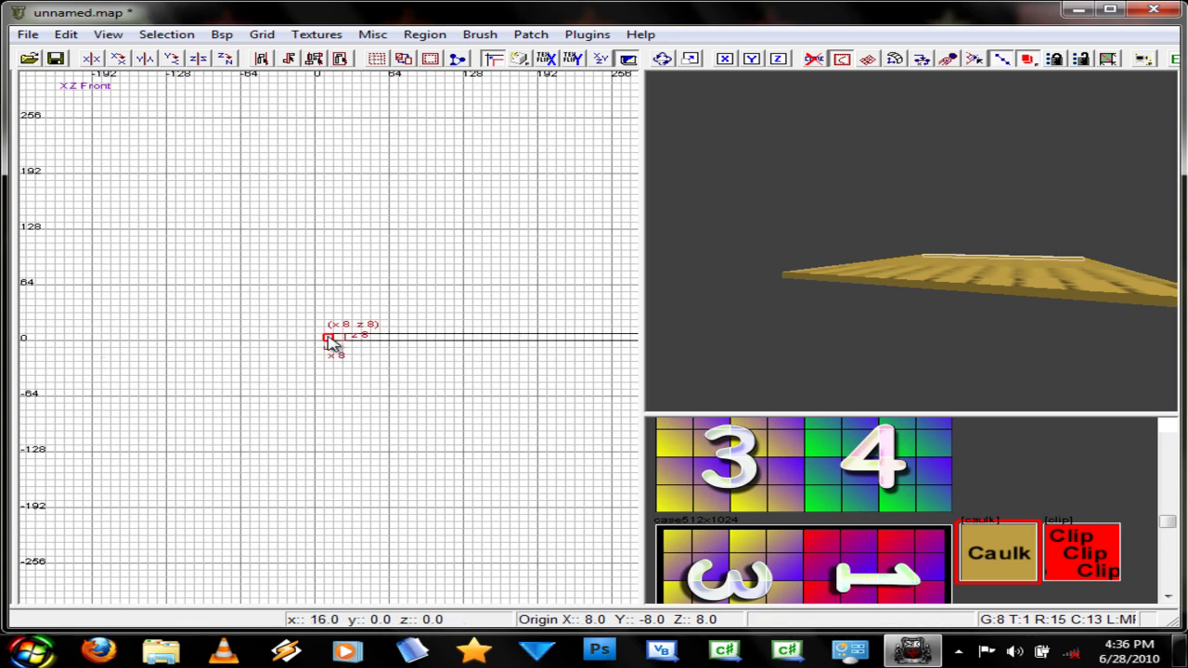
left_click_drag(331, 340, 332, 215)
key("Up")
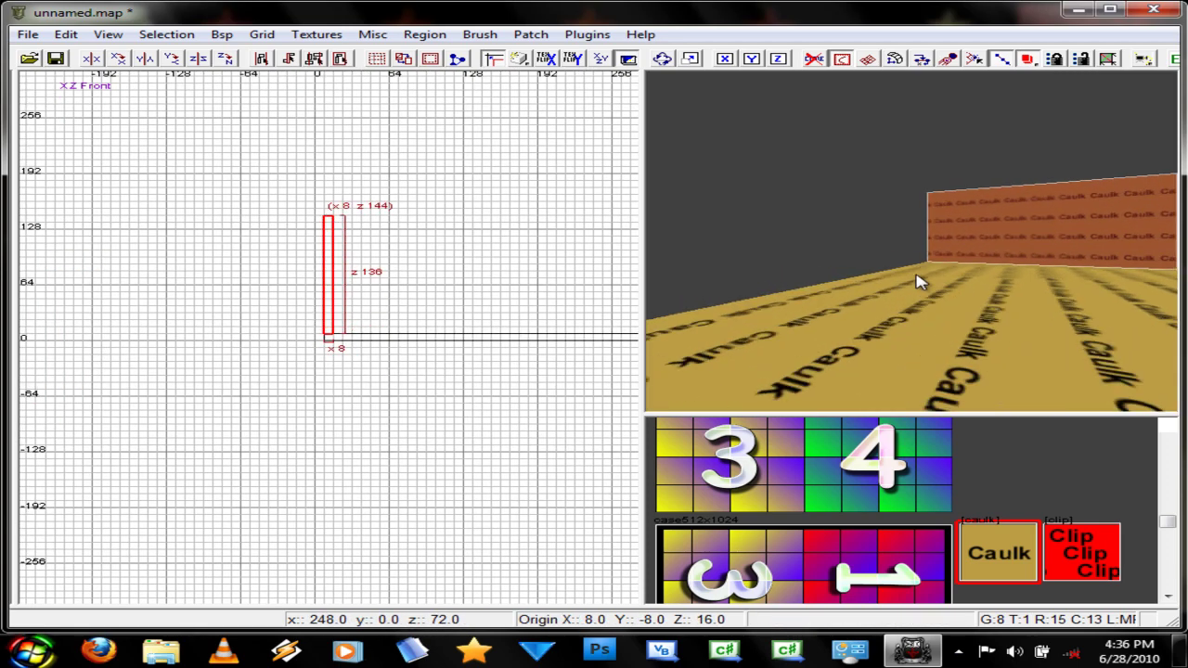
key("Up")
key("Escape")
- Examine the floor and wall brushes from several distances and angles in the 3D camera view
key("Down")
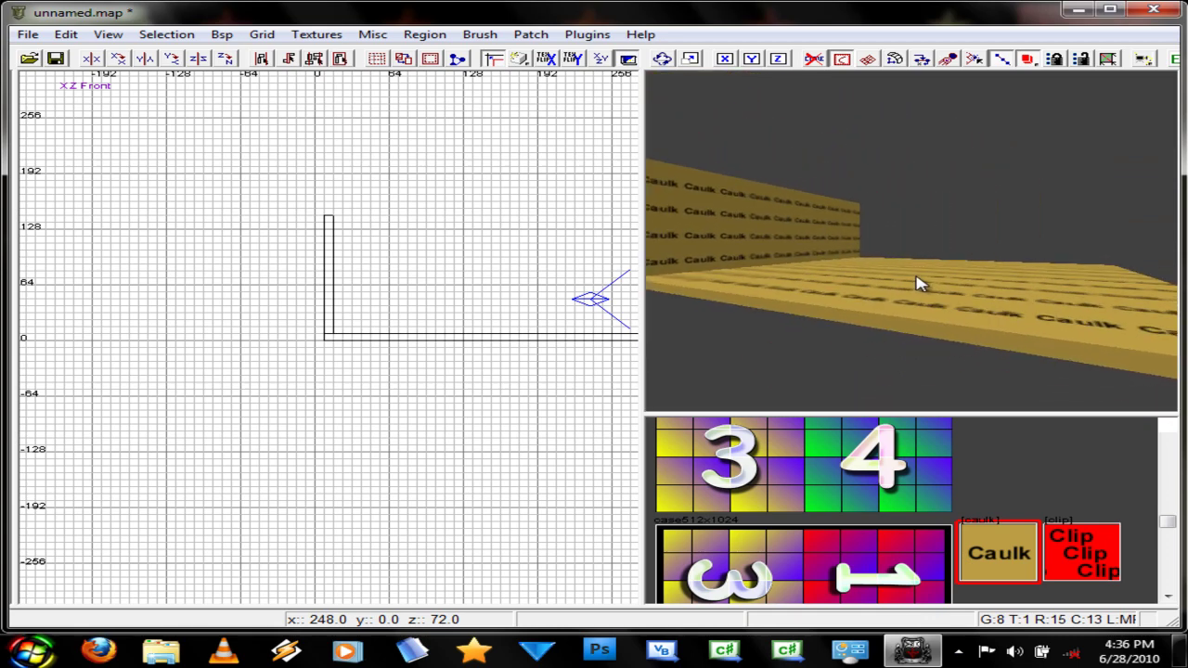
key("Left")
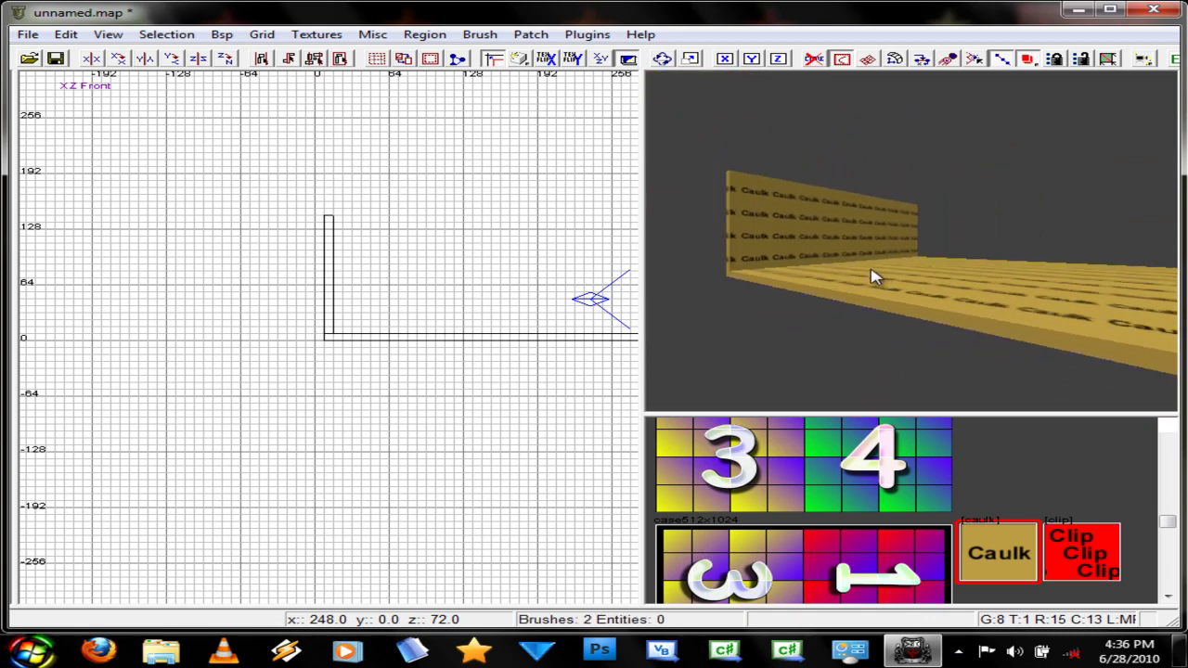
key("Up")
key("Down")
key("Up")
key("Down")
key("Up")
key("Left")
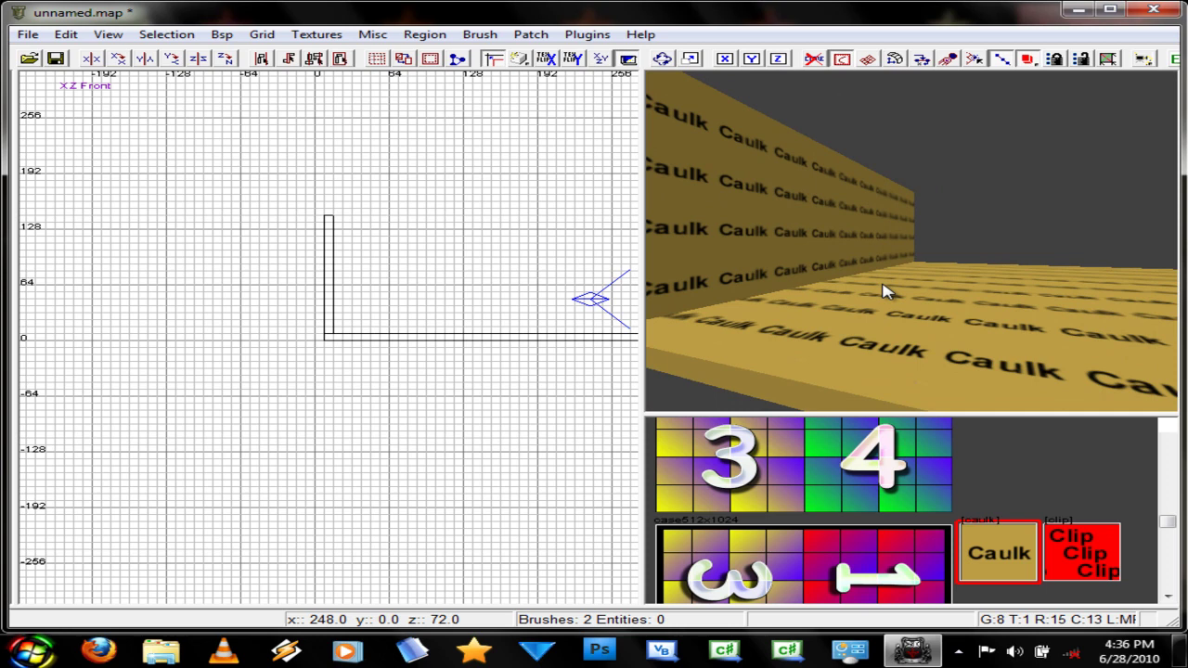
key("Down")
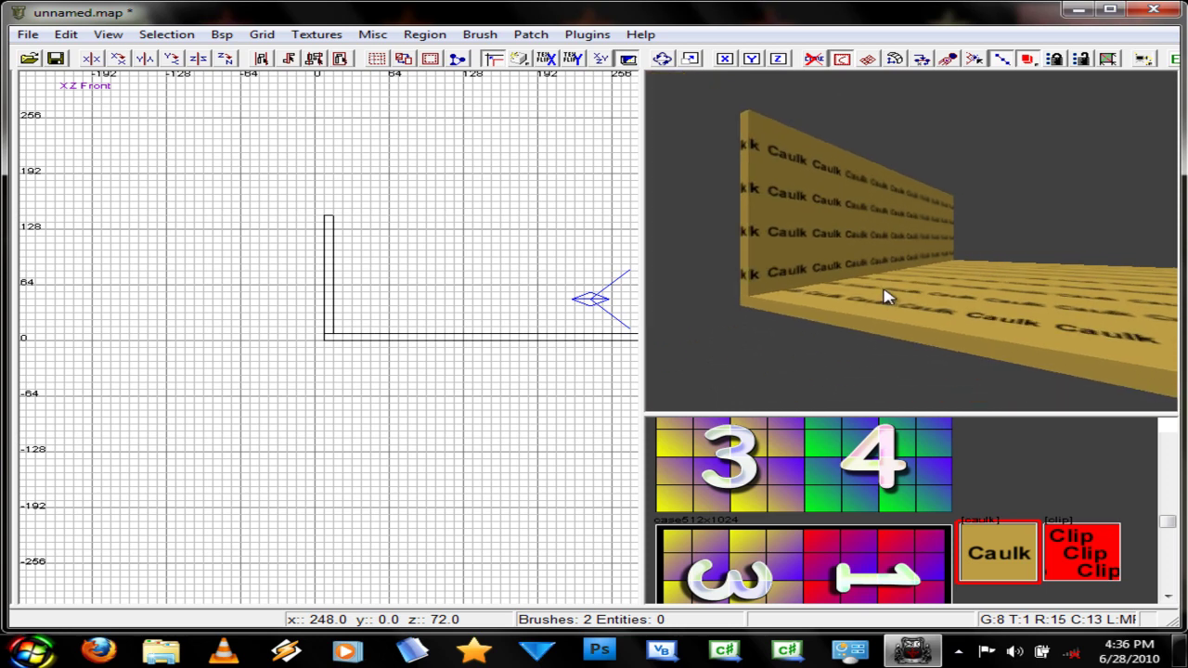
key("Right")
key("Down")
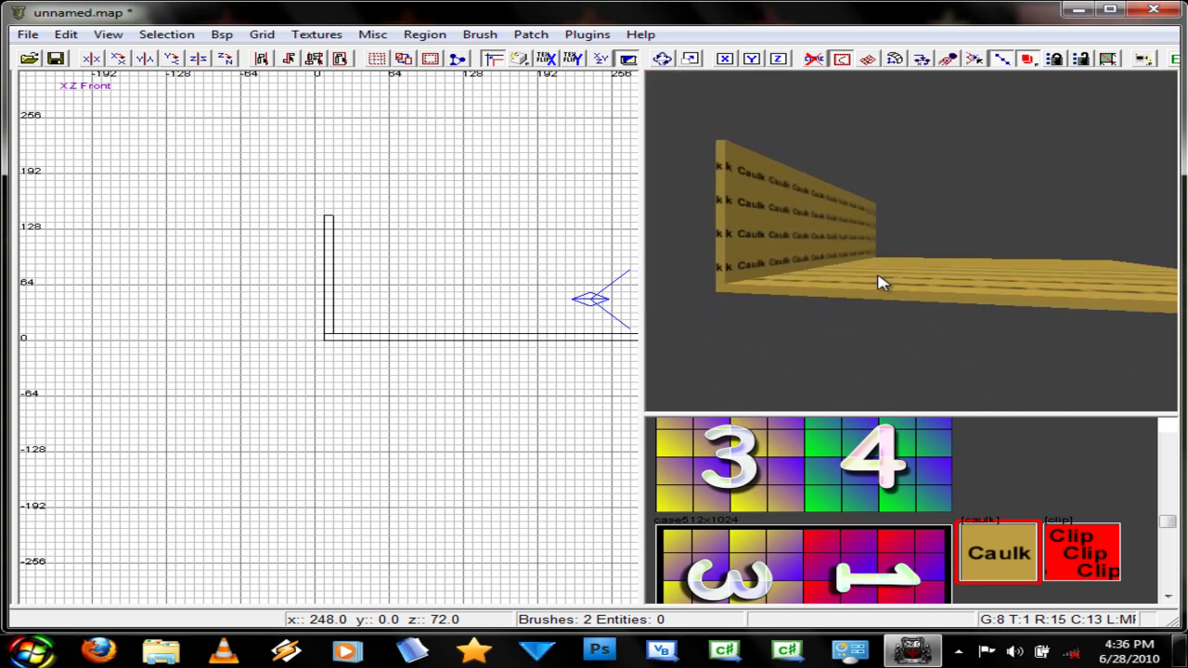
key("Right")
key("Up")
key("Up")
key("Left")
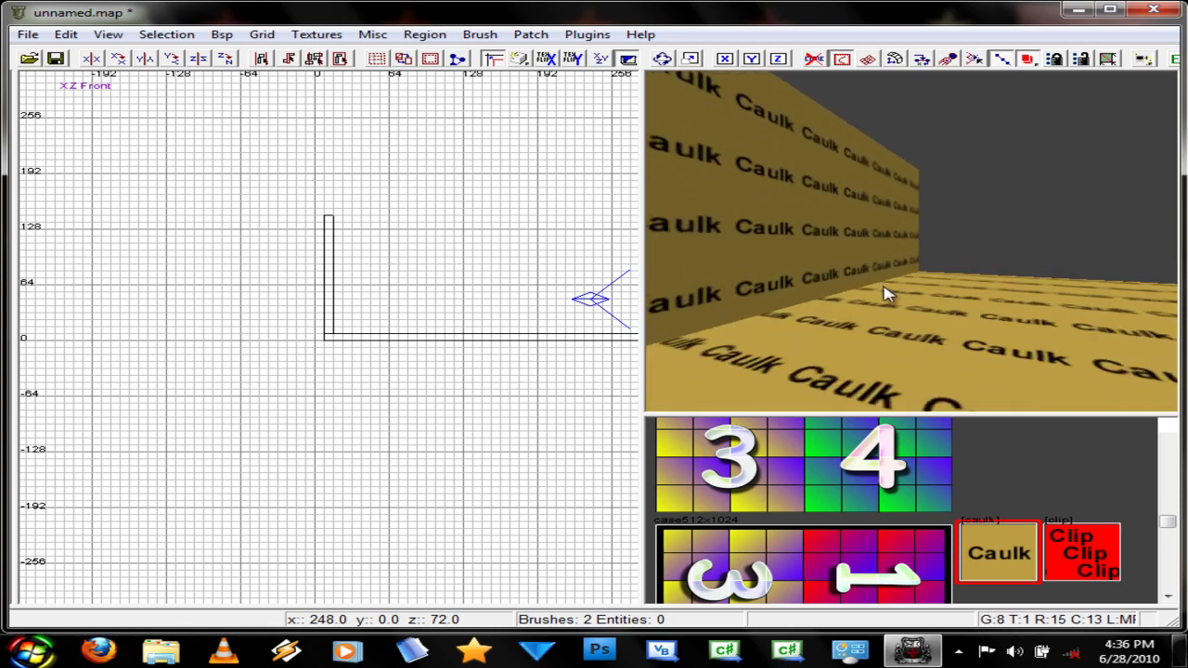
- Cycle the 2D grid through the XY Top, XZ Front and YZ Side views to examine both brushes
right_click_drag(413, 300, 376, 310)
key("ctrl+Tab")
key("ctrl+Tab")
right_click_drag(478, 312, 419, 337)
scroll(482, 319, "down", 3)
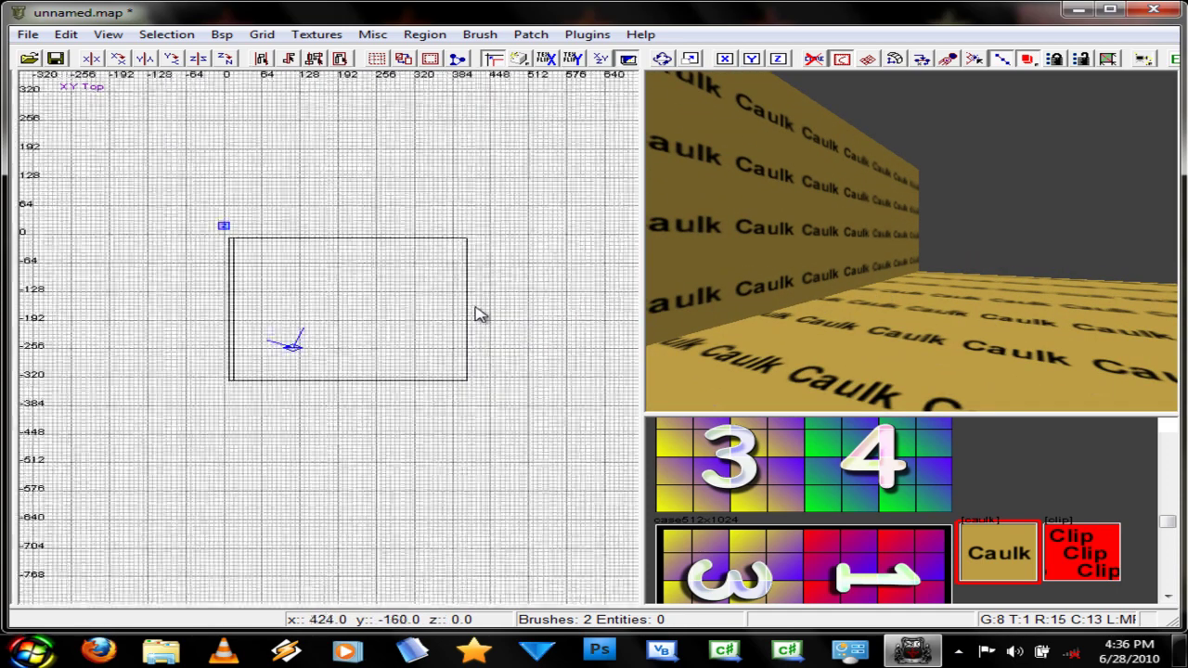
key("ctrl+Tab")
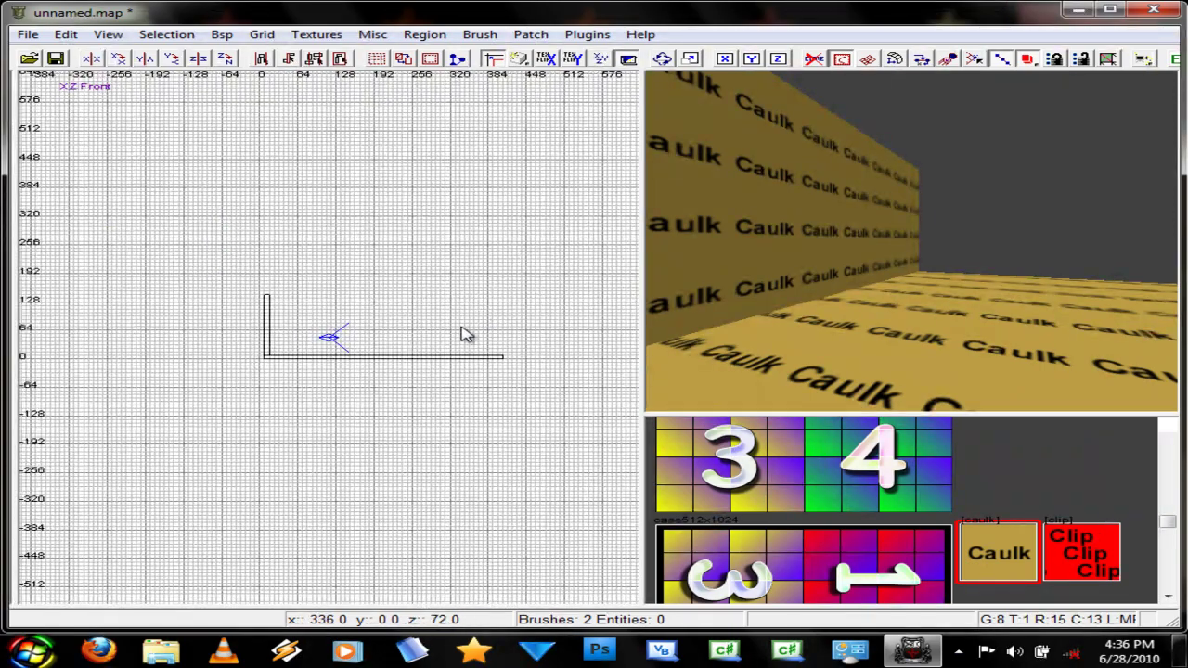
key("ctrl+Tab")
scroll(461, 332, "up", 1)
key("ctrl+Tab")
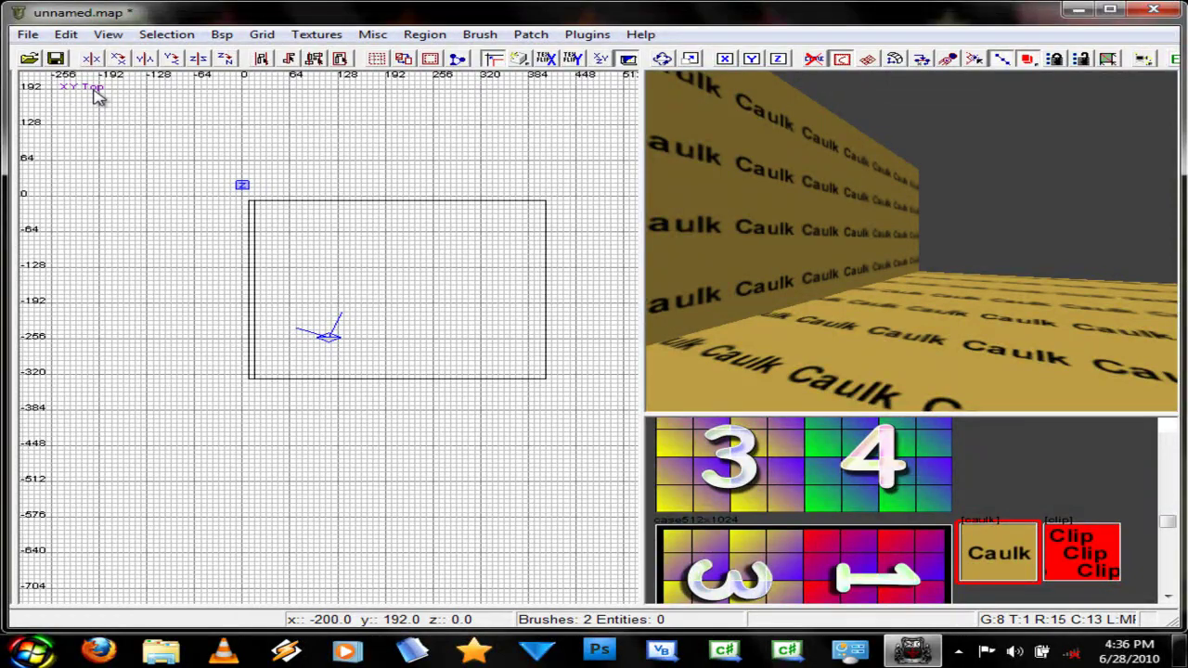
key("ctrl+Tab")
key("ctrl+Tab")
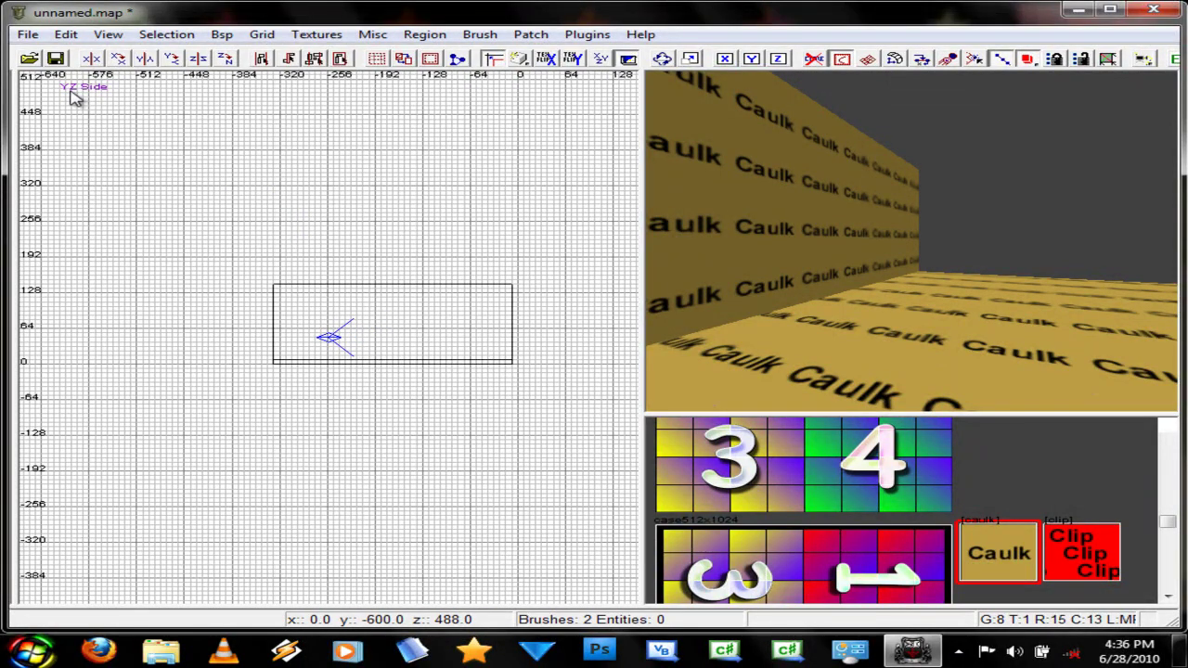
right_click_drag(332, 340, 292, 284)
key("ctrl+Tab")
scroll(338, 337, "up", 1)
right_click_drag(337, 334, 300, 349)
key("ctrl+Tab")
key("ctrl+Tab")
key("ctrl+Tab")
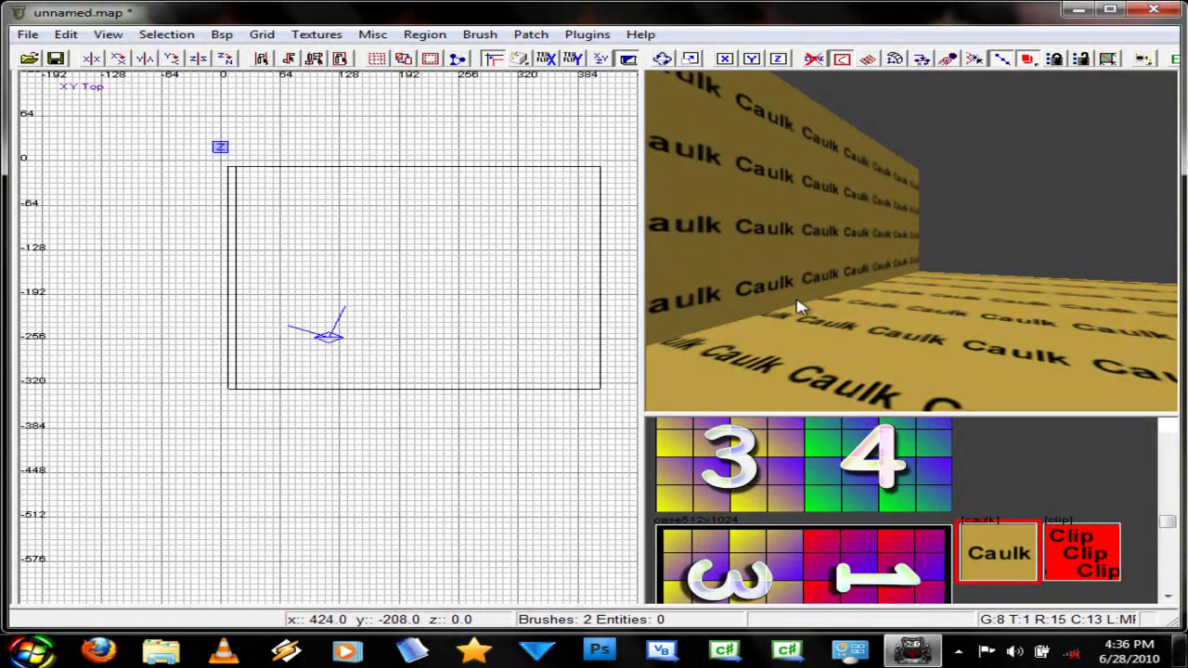
- Reveal the Z height view, select the wall brush to inspect its vertical extent there, and hide that view again
right_click_drag(806, 296, 807, 296)
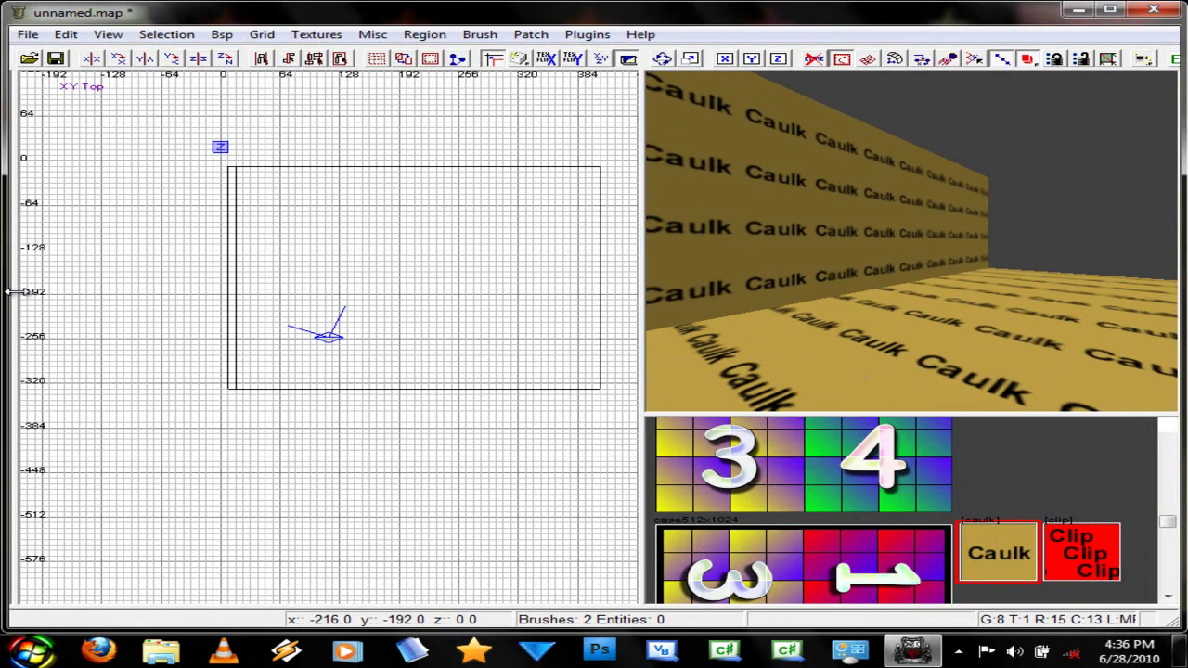
left_click_drag(10, 291, 136, 300)
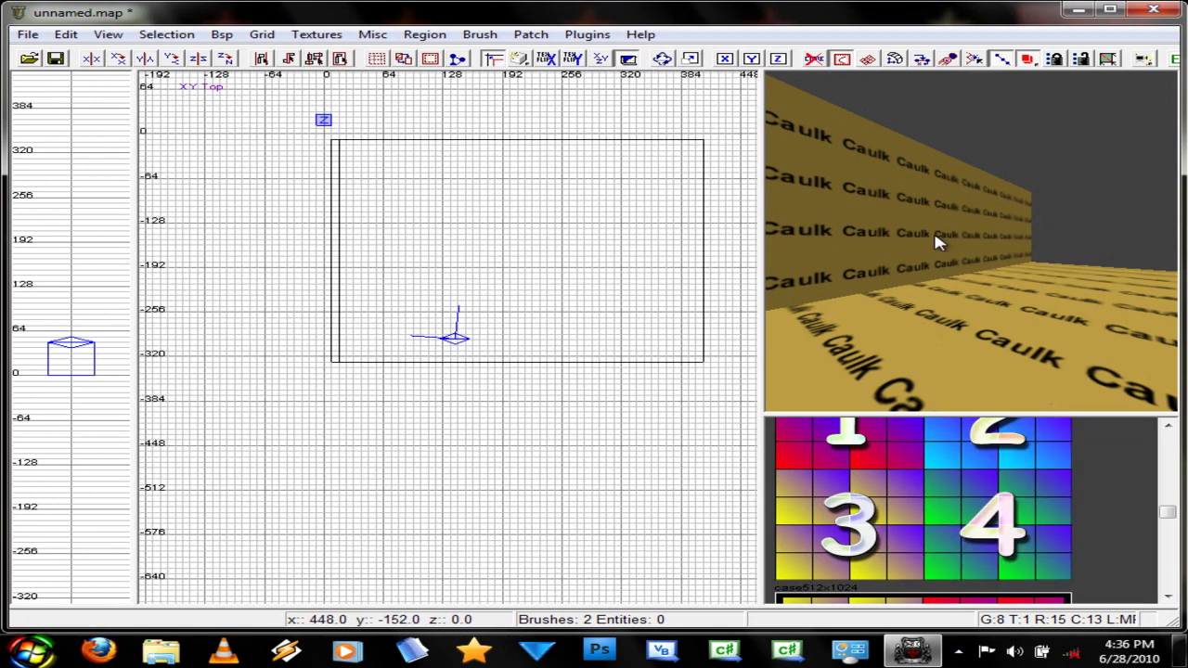
left_click(936, 244, "shift")
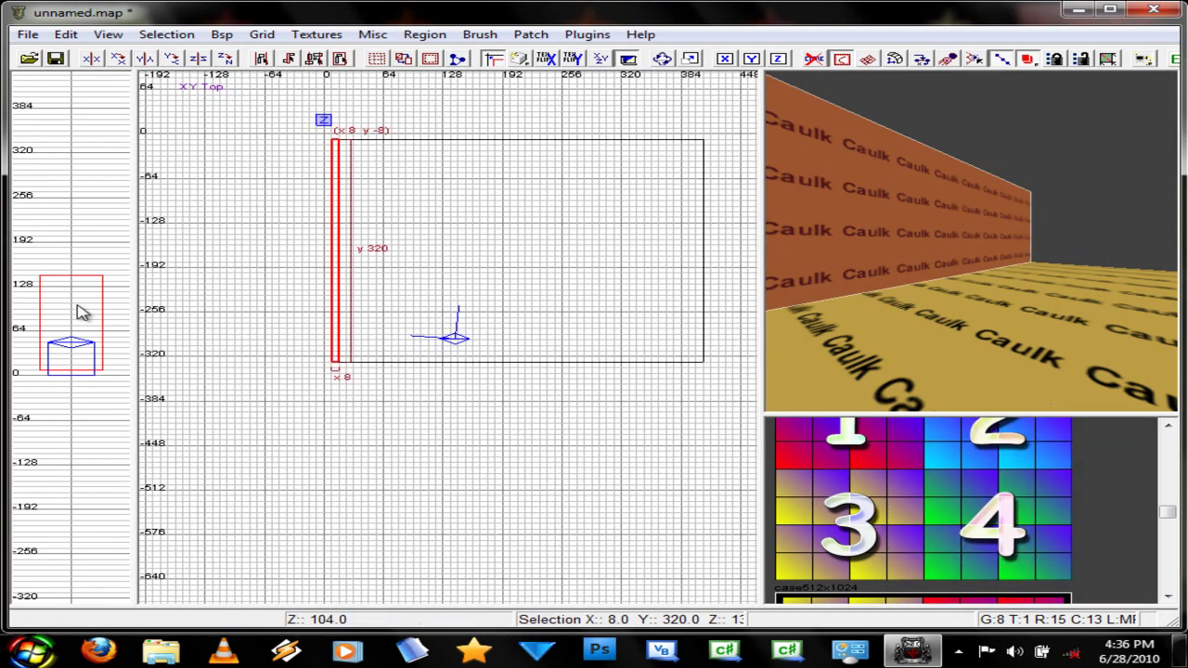
mouse_move(76, 311)
left_mouse_down()
mouse_move(82, 327)
mouse_move(93, 250)
mouse_move(96, 310)
mouse_move(120, 318)
mouse_move(110, 327)
mouse_move(312, 310)
left_mouse_up()
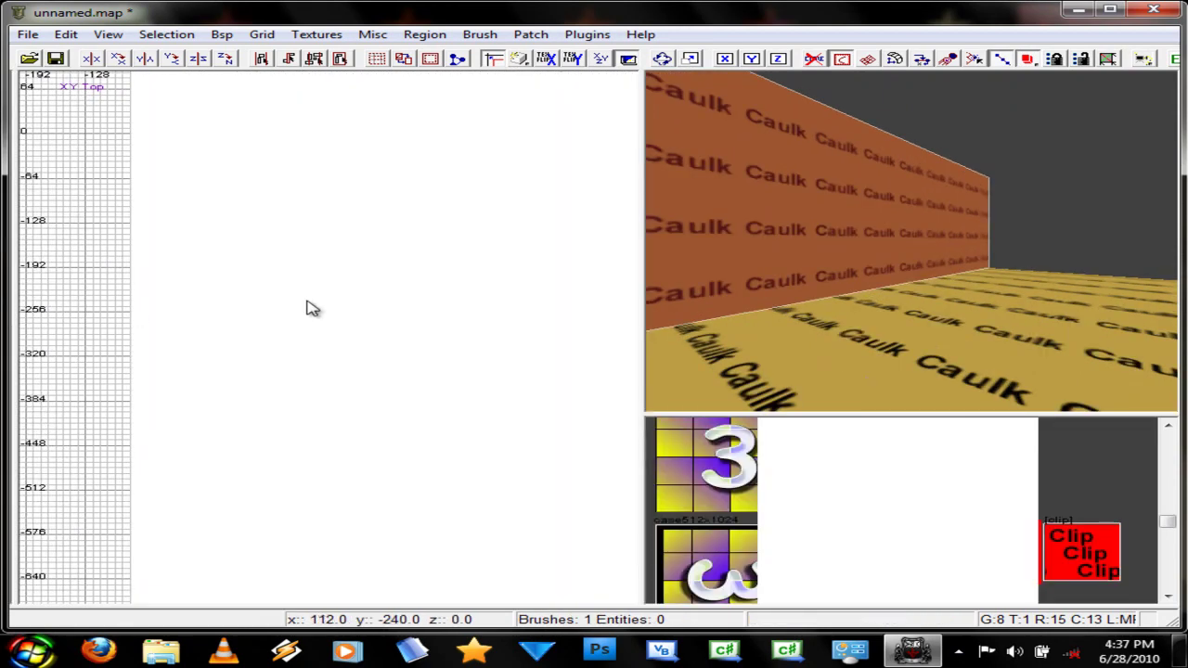
- View the selected wall brush in the YZ Side projection, return to XY Top and deselect the wall
key("ctrl+Tab")
key("ctrl+Tab")
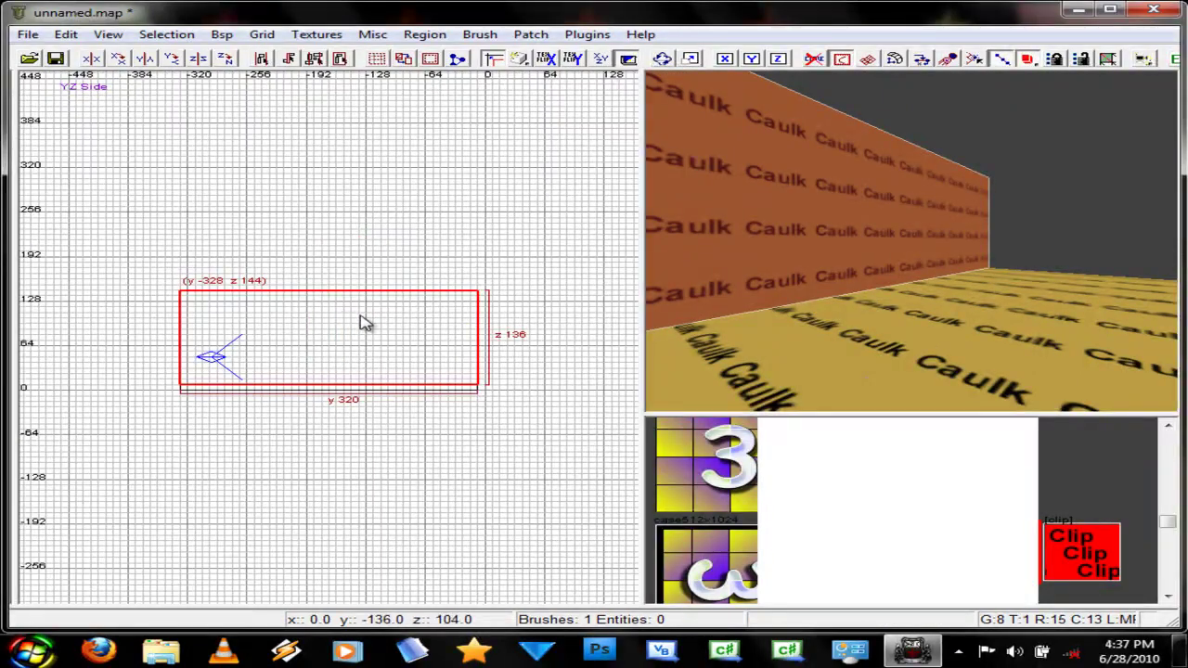
key("ctrl+Tab")
key("Escape")
- Select the wall brush in the 3D camera view
right_click(787, 317)
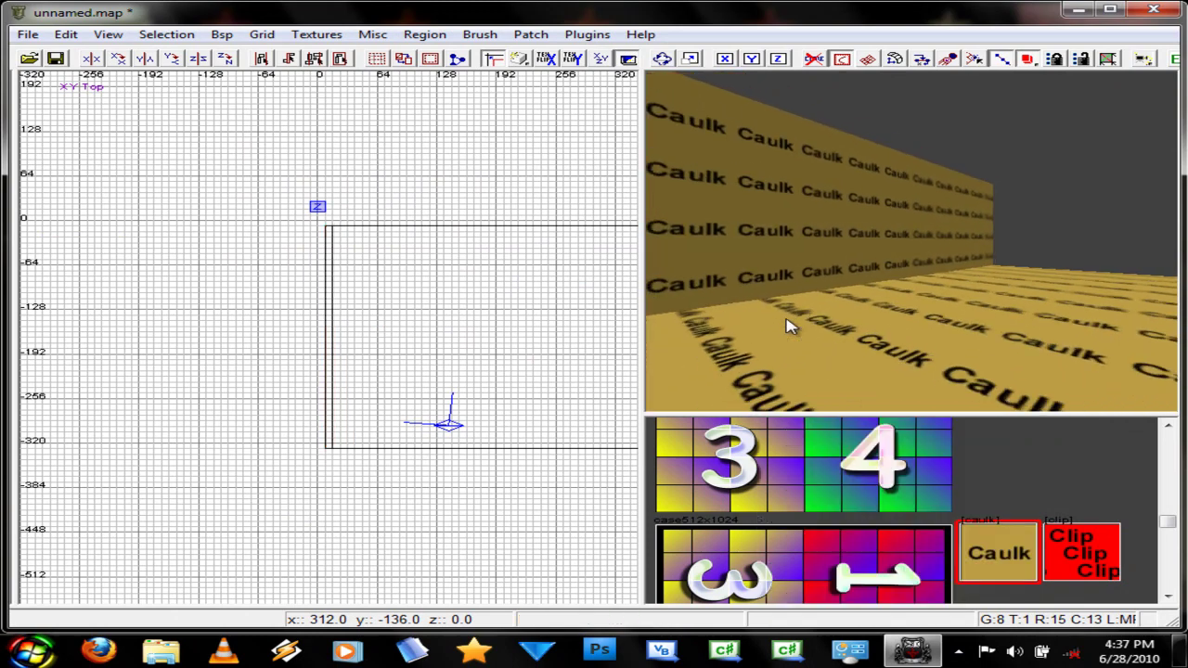
key("Down")
key("Up")
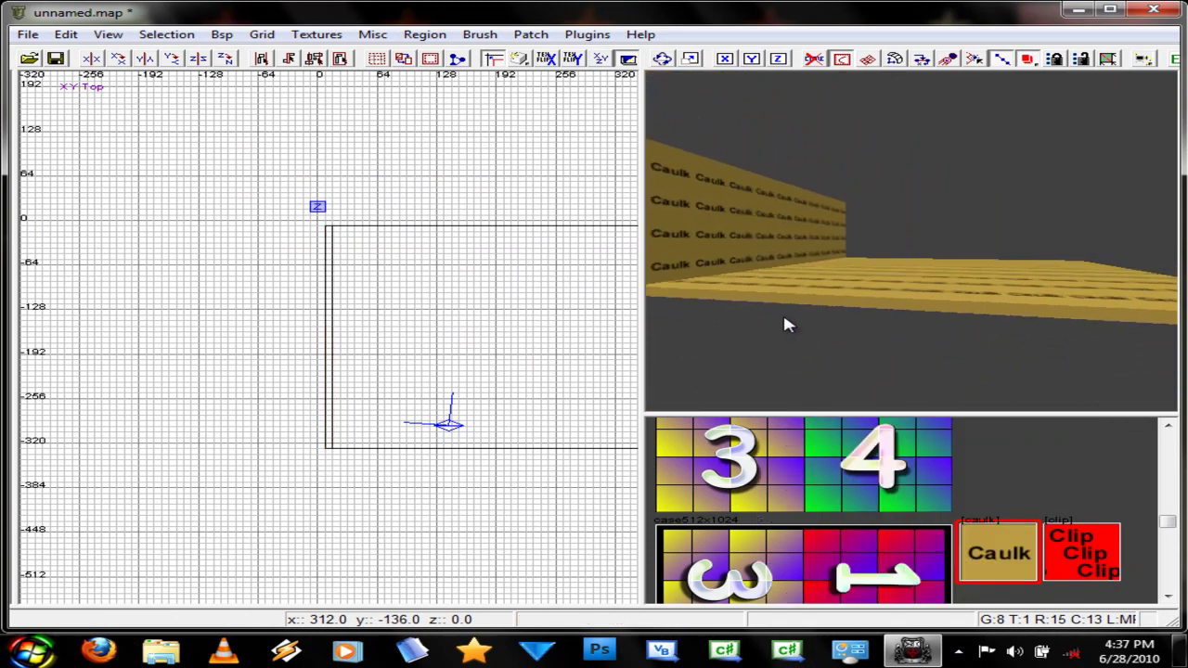
key("Up")
key("Down")
right_click(787, 317)
left_click(862, 217, "shift")
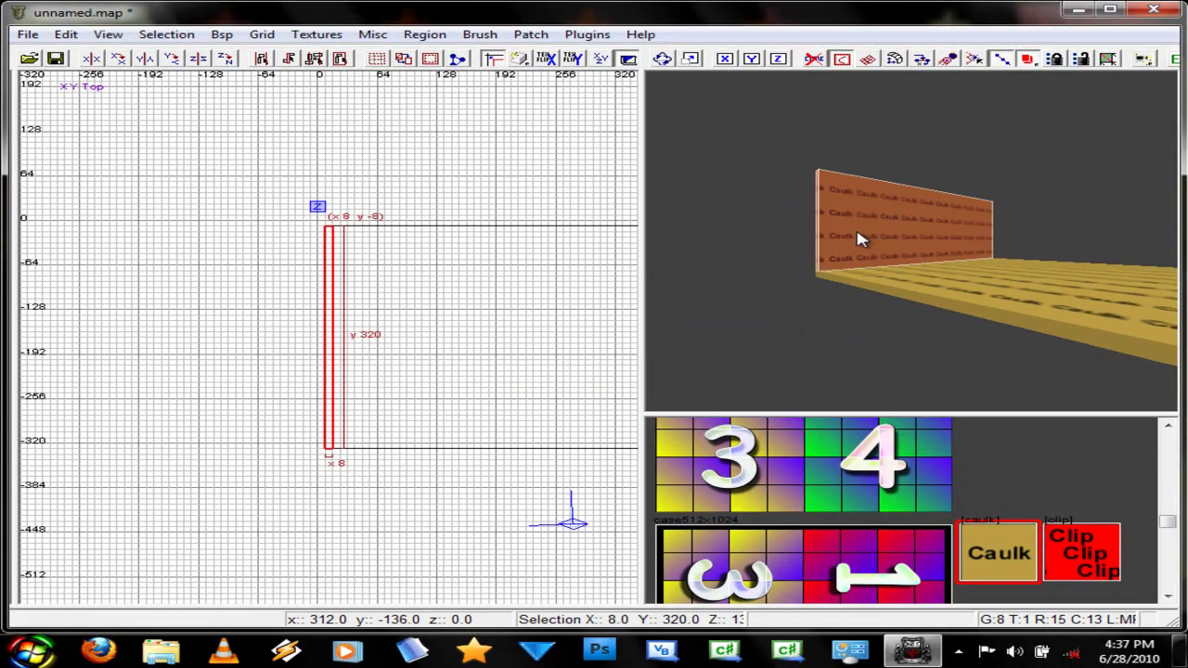
- View the wall brush from its narrow end and repeatedly deselect and reselect it, leaving it selected
right_click(857, 232)
key("Up")
key("Down")
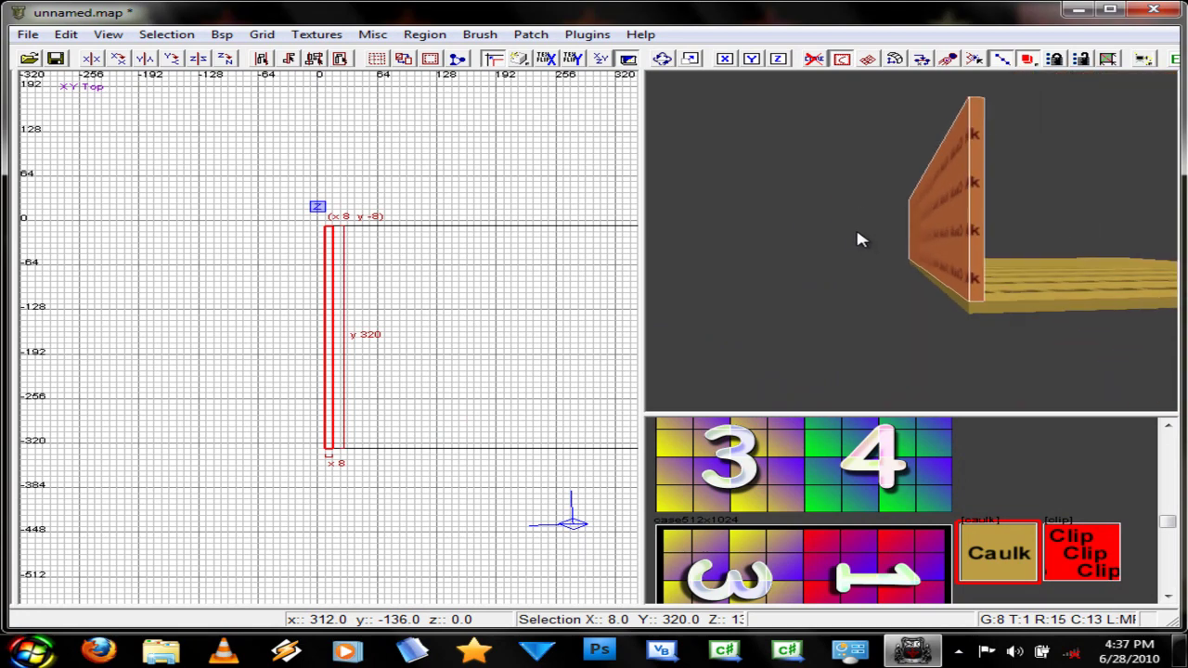
left_click(960, 229, "shift")
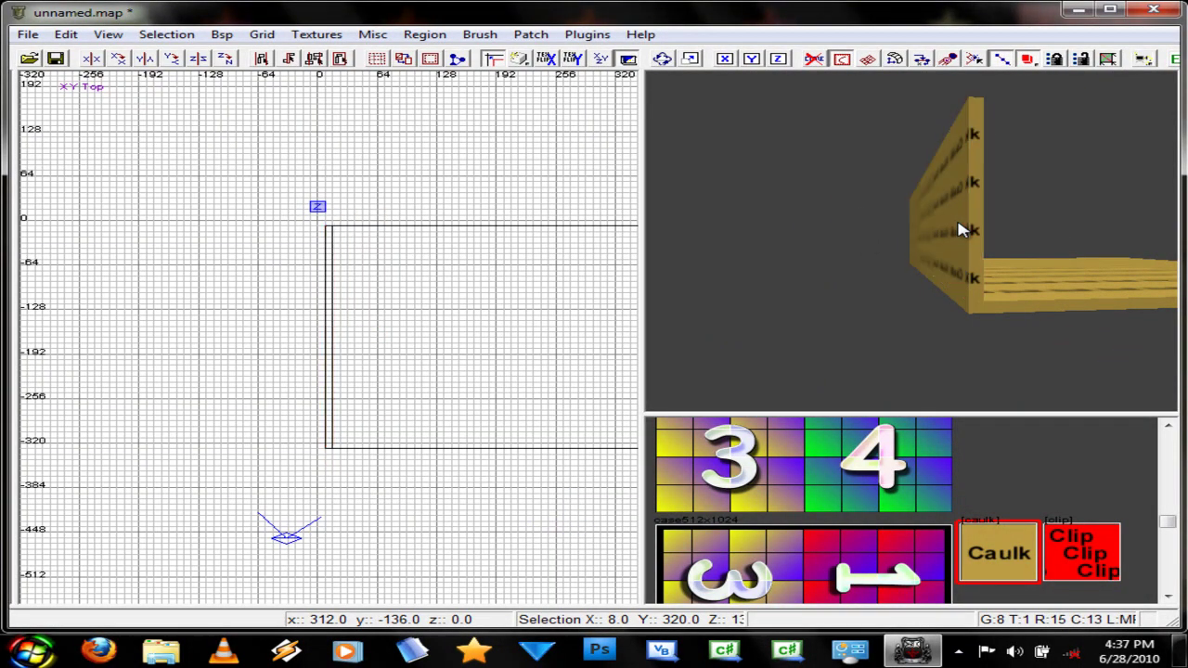
left_click(960, 228, "shift")
left_click(960, 228, "shift")
left_click(960, 229, "shift")
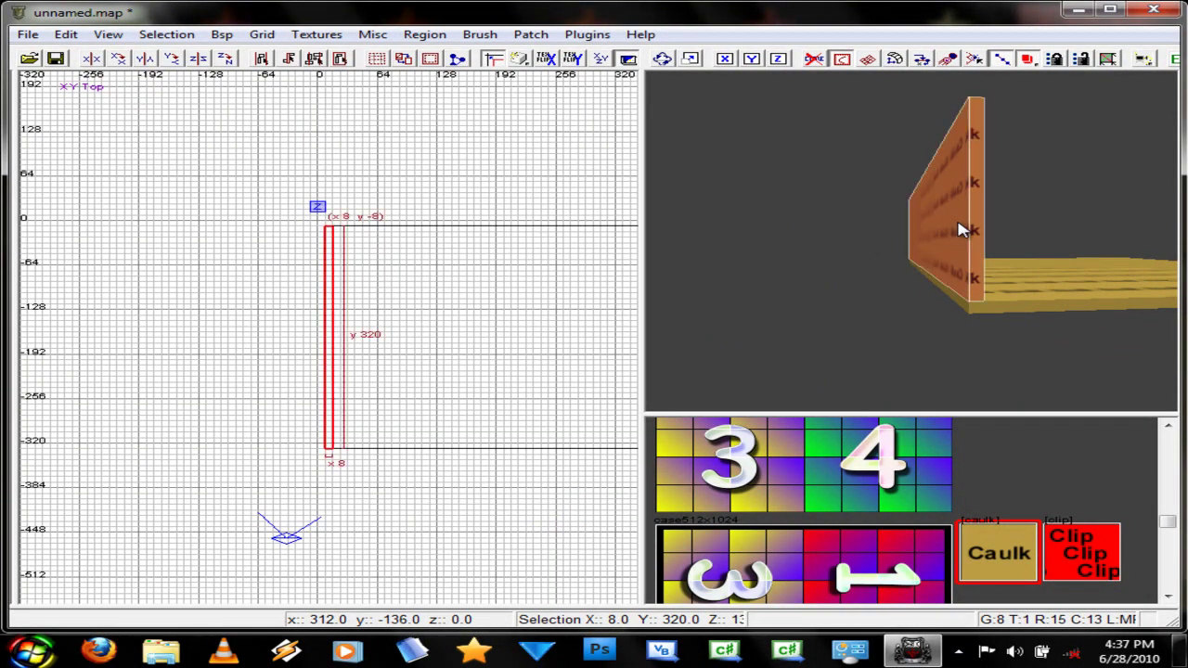
- Load another texture set and apply its deckflag_np texture, fitted to the faces, to the selected wall brush
left_click(317, 35)
left_click(464, 274)
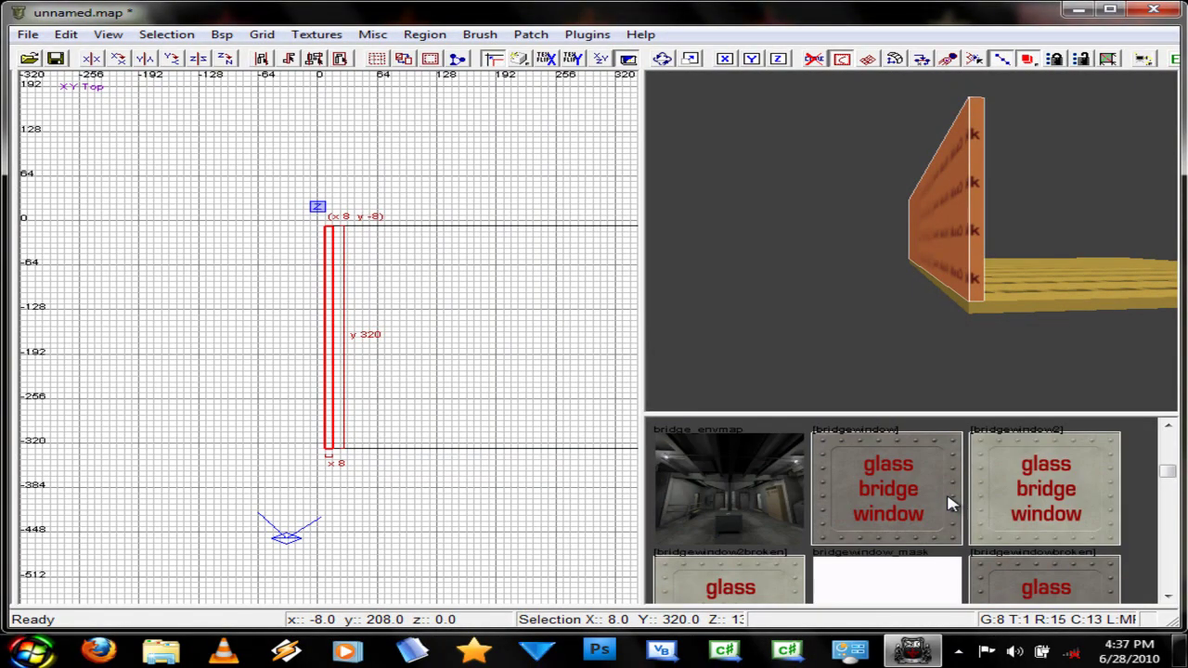
scroll(951, 503, "down", 8)
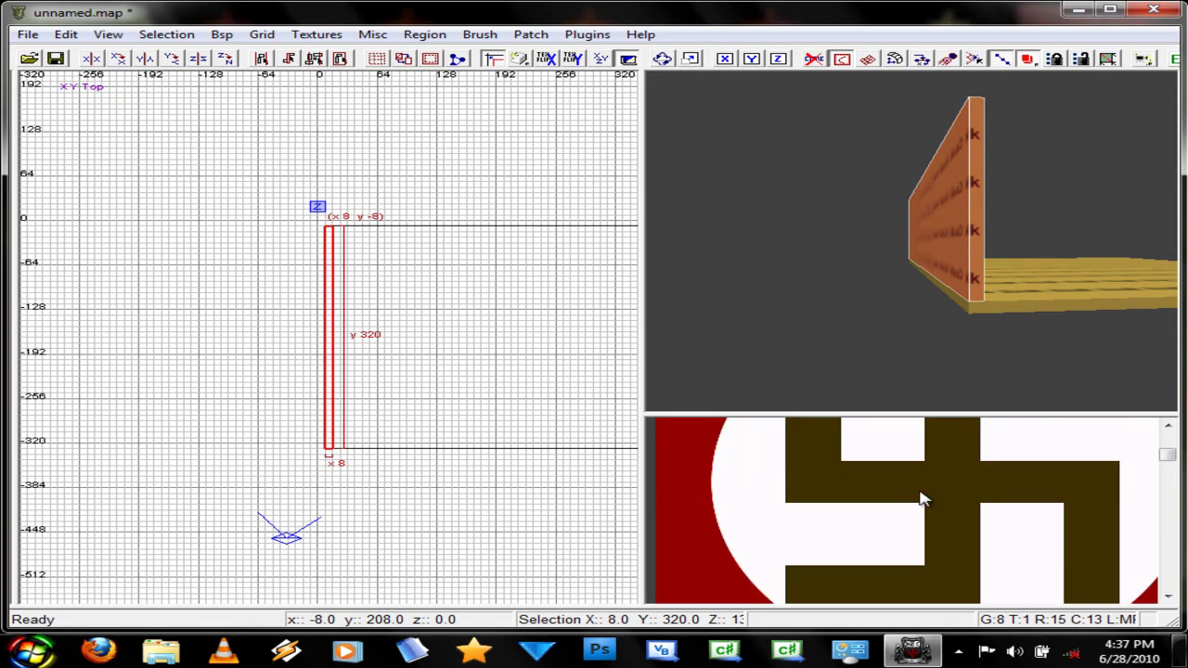
left_click(920, 492)
mouse_move(895, 335)
right_mouse_down()
mouse_move(895, 322)
mouse_move(898, 335)
right_mouse_up()
mouse_move(867, 298)
right_mouse_down()
mouse_move(924, 308)
mouse_move(925, 269)
mouse_move(958, 278)
mouse_move(926, 289)
mouse_move(980, 274)
mouse_move(952, 293)
right_mouse_up()
key("shift+b")
key("Escape")
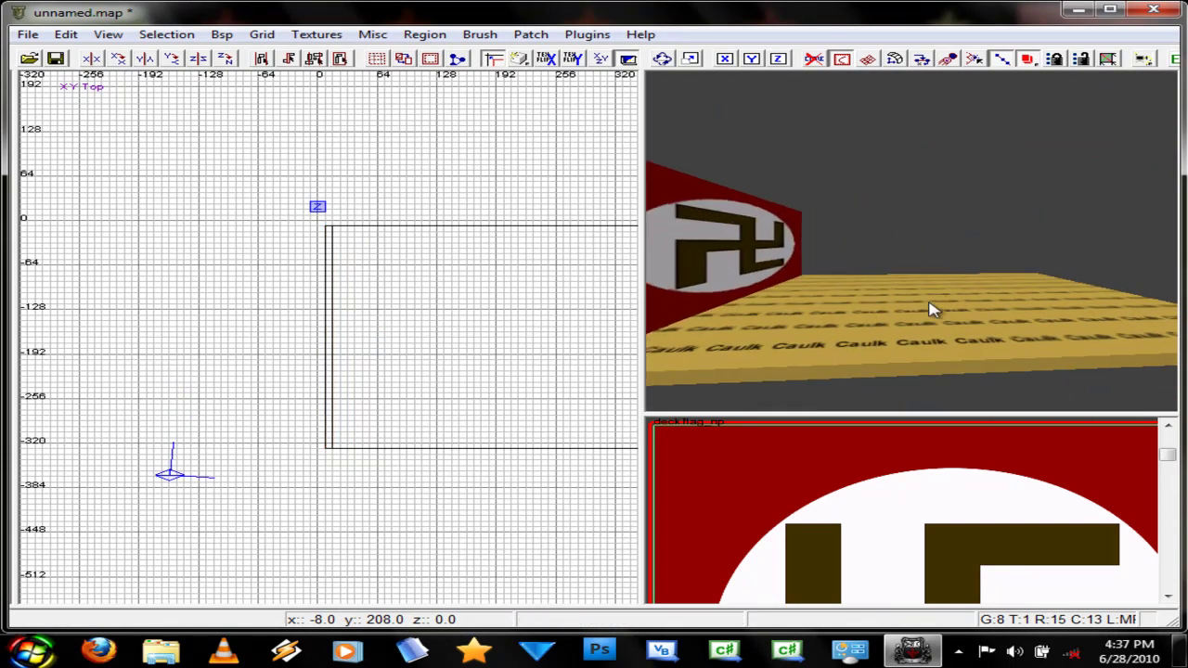
- Apply the deckflag_np texture to only the top face of the floor brush and fit it to that face
key("Down")
key("Left")
key("Right")
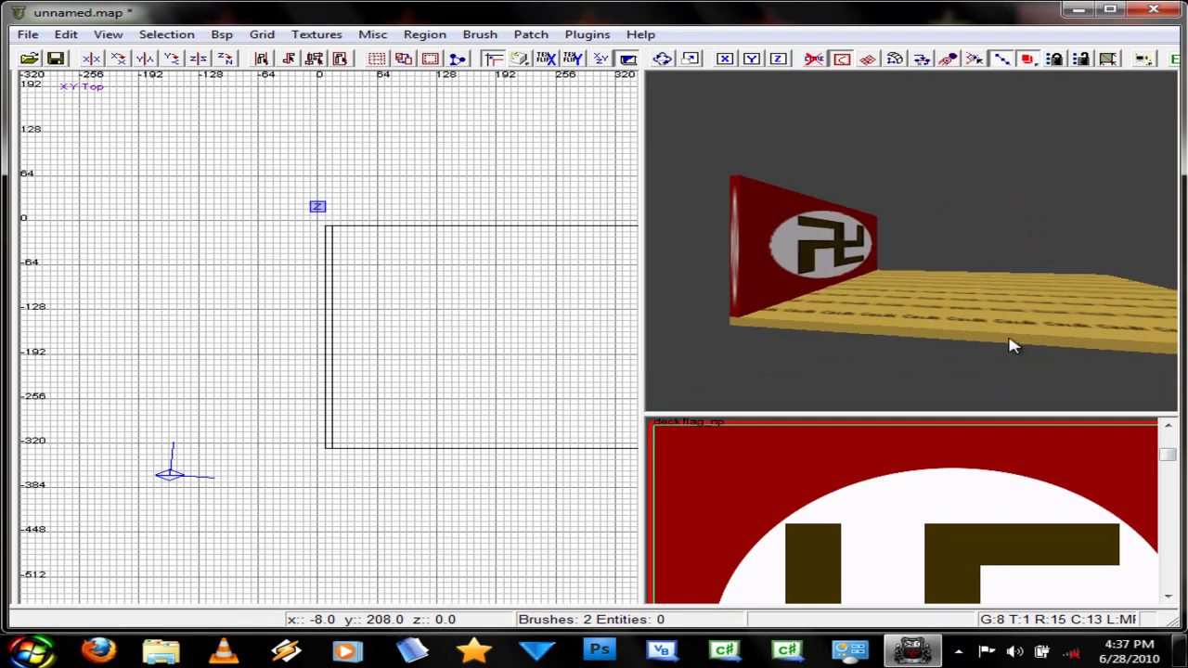
left_click(971, 299, "ctrl+shift")
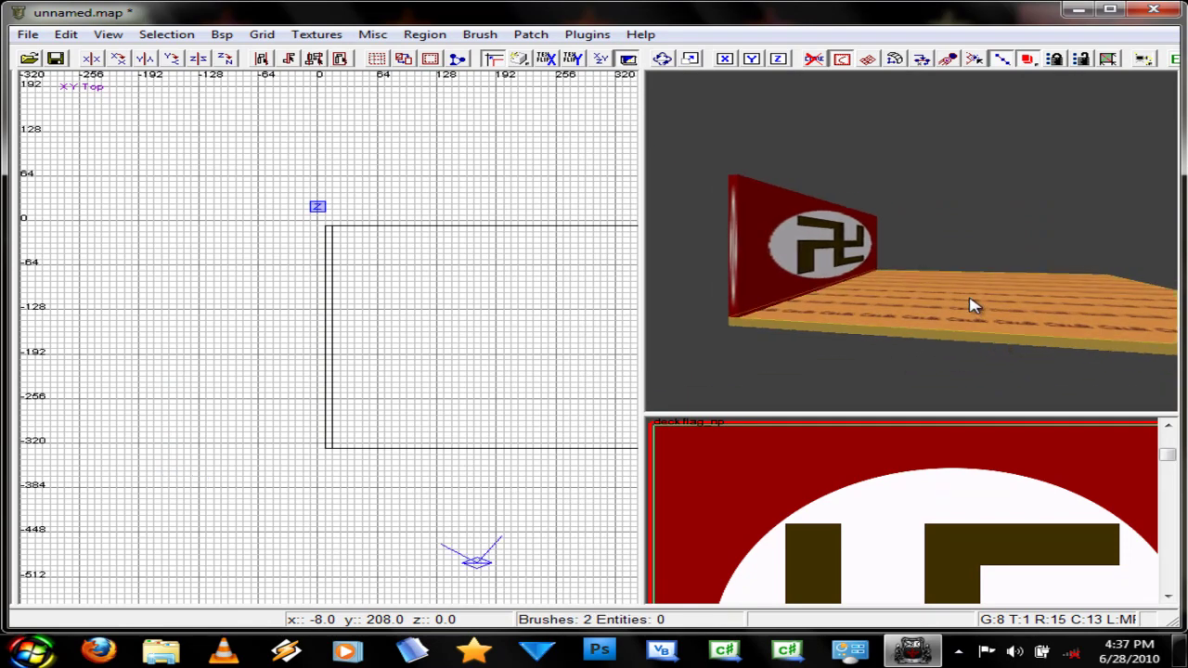
key("Up")
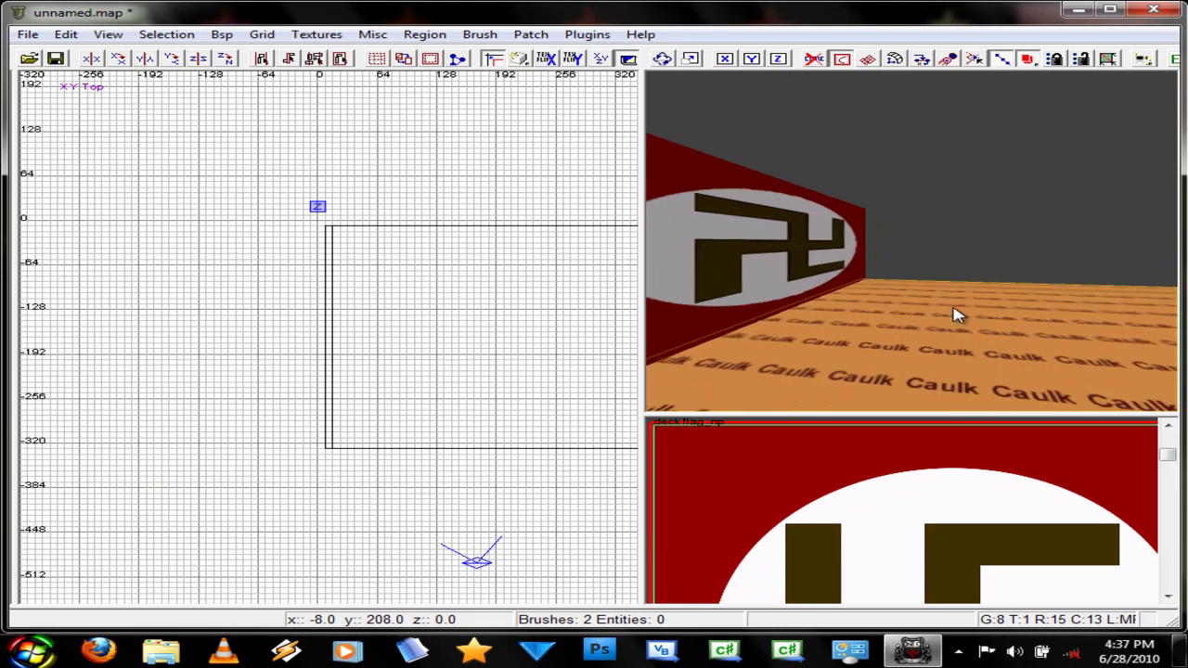
key("Right")
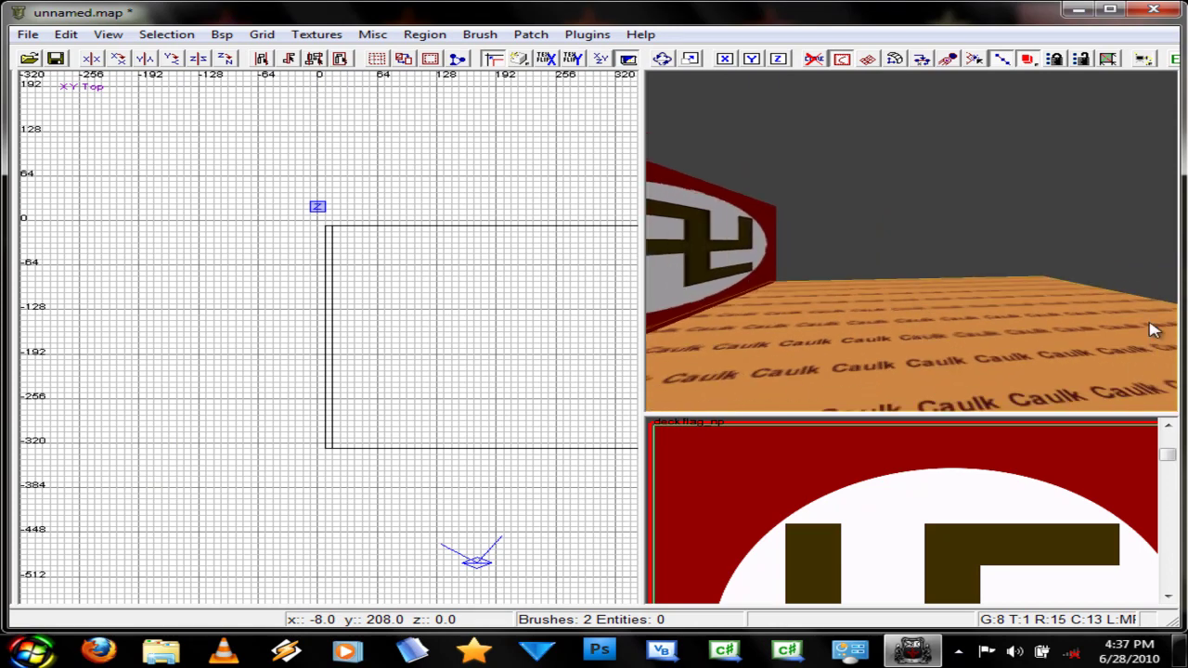
left_click(916, 459)
key("Down")
key("Left")
key("Right")
key("shift+b")
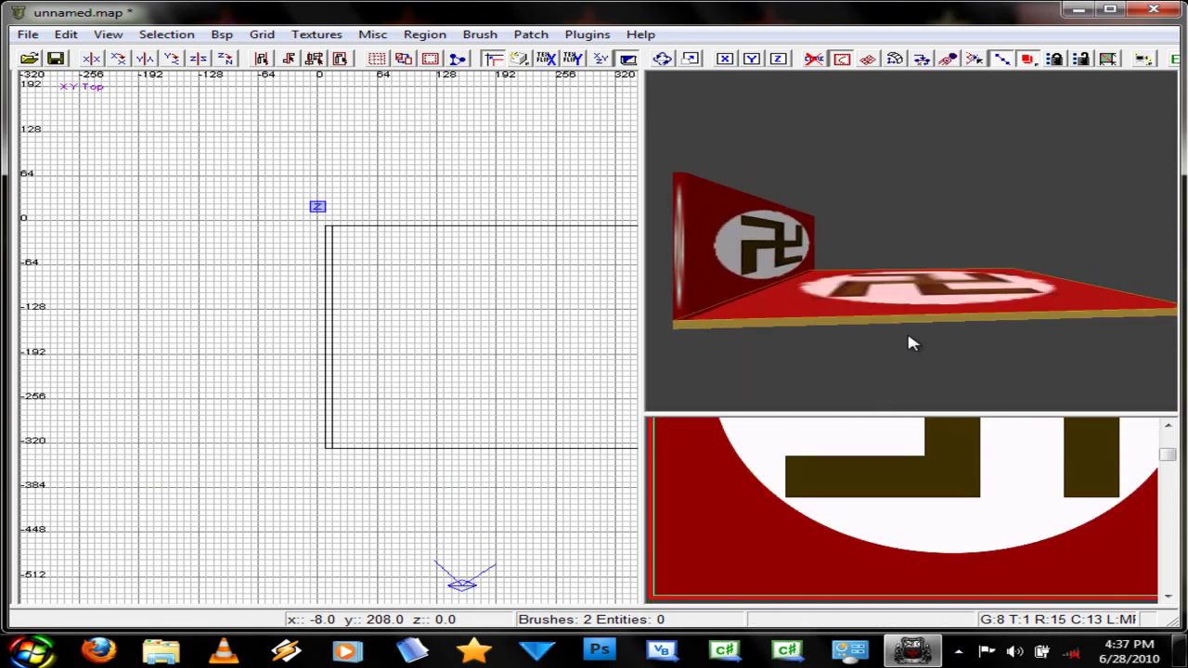
key("Escape")
- Examine the retextured wall and floor from several distances and directions in the 3D camera view
key("Up")
key("d")
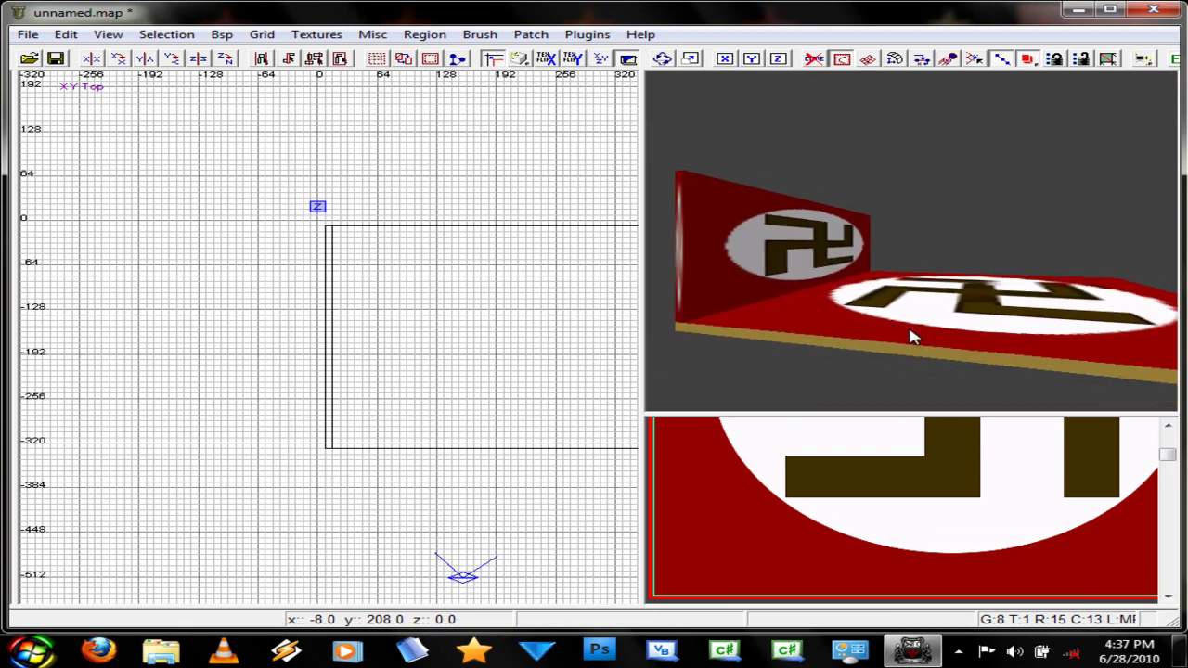
key("Right")
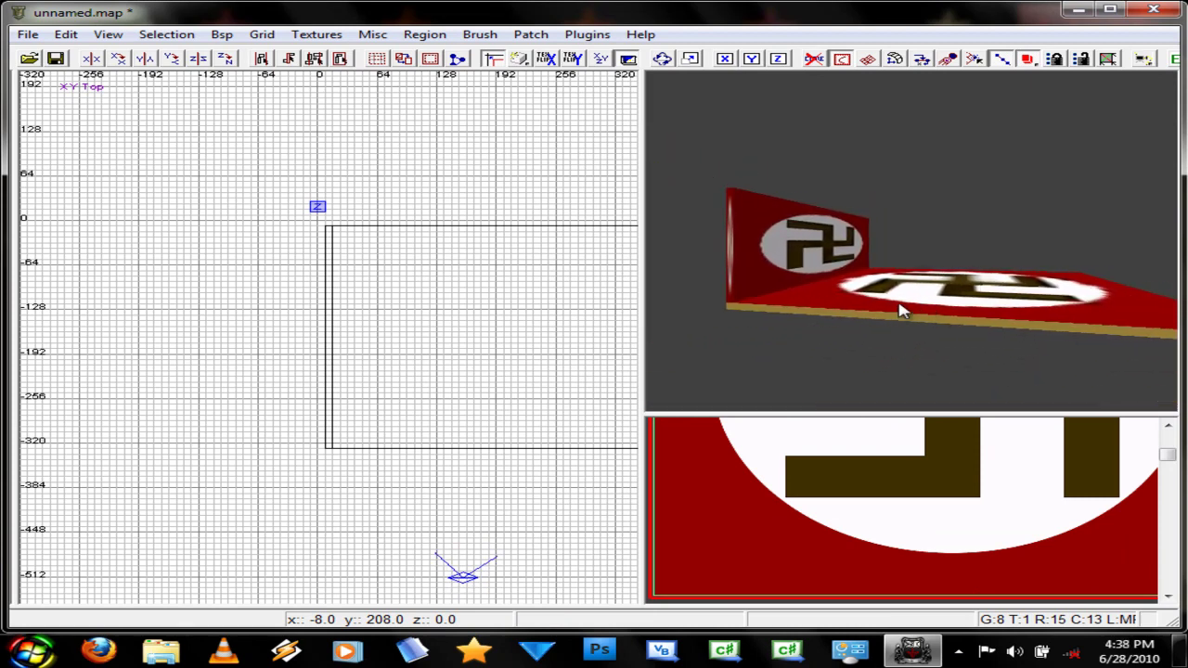
key("Left")
key("Up")
key("Right")
key("Down")
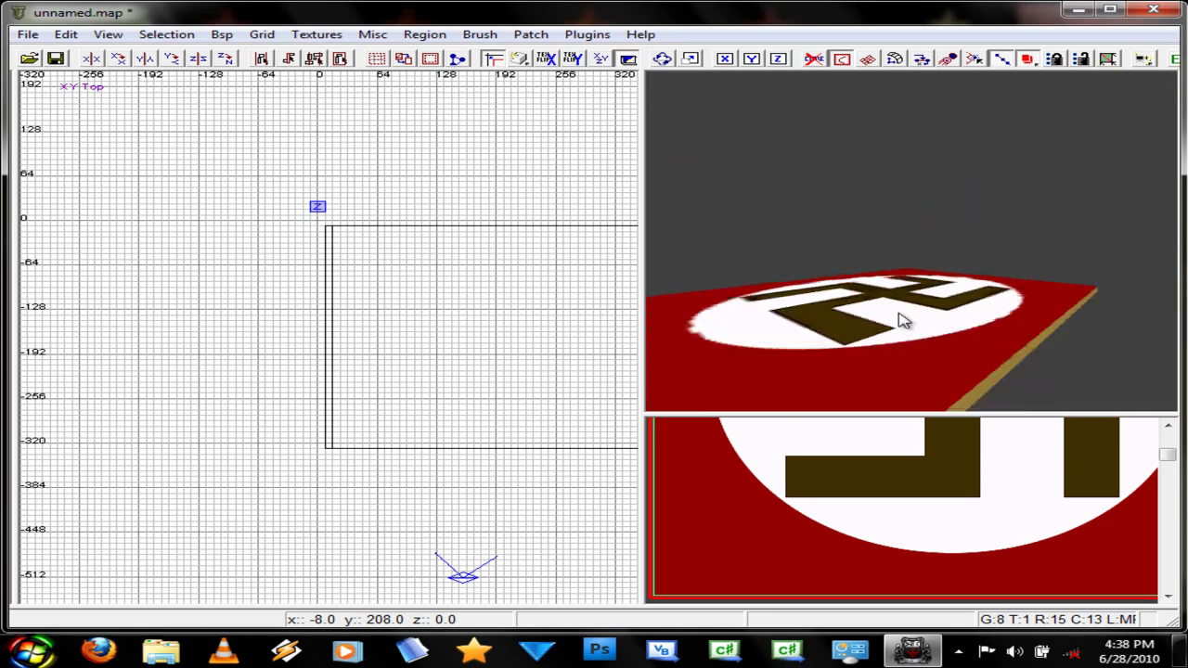
key("Up")
- Pan and zoom the XY Top grid to view the complete floor outline
mouse_move(414, 323)
right_mouse_down()
mouse_move(508, 344)
mouse_move(563, 322)
mouse_move(483, 327)
right_mouse_up()
scroll(868, 450, "down", 5)
scroll(868, 446, "up", 6)
scroll(533, 311, "up", 2)
scroll(533, 311, "down", 2)
- Tilt and move the 3D camera up and down to examine the floor and wall from high and low angles
right_click(935, 319)
key("Down")
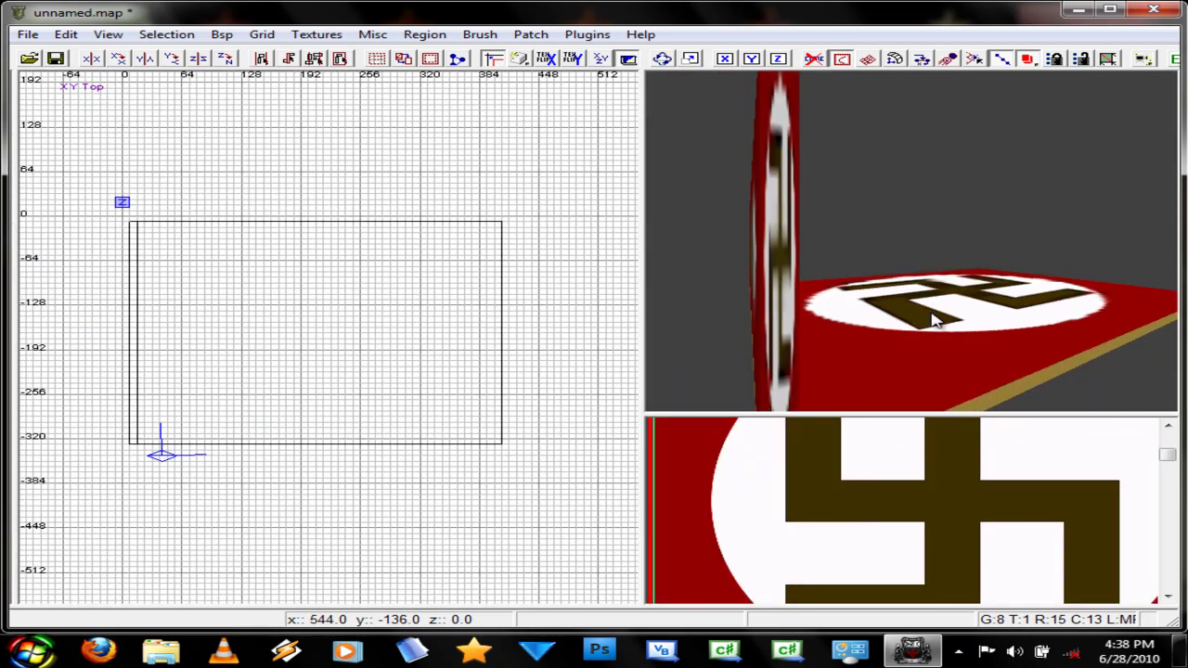
right_click_drag(933, 312, 931, 309, "ctrl")
key("z")
key("z")
key("z")
key("z")
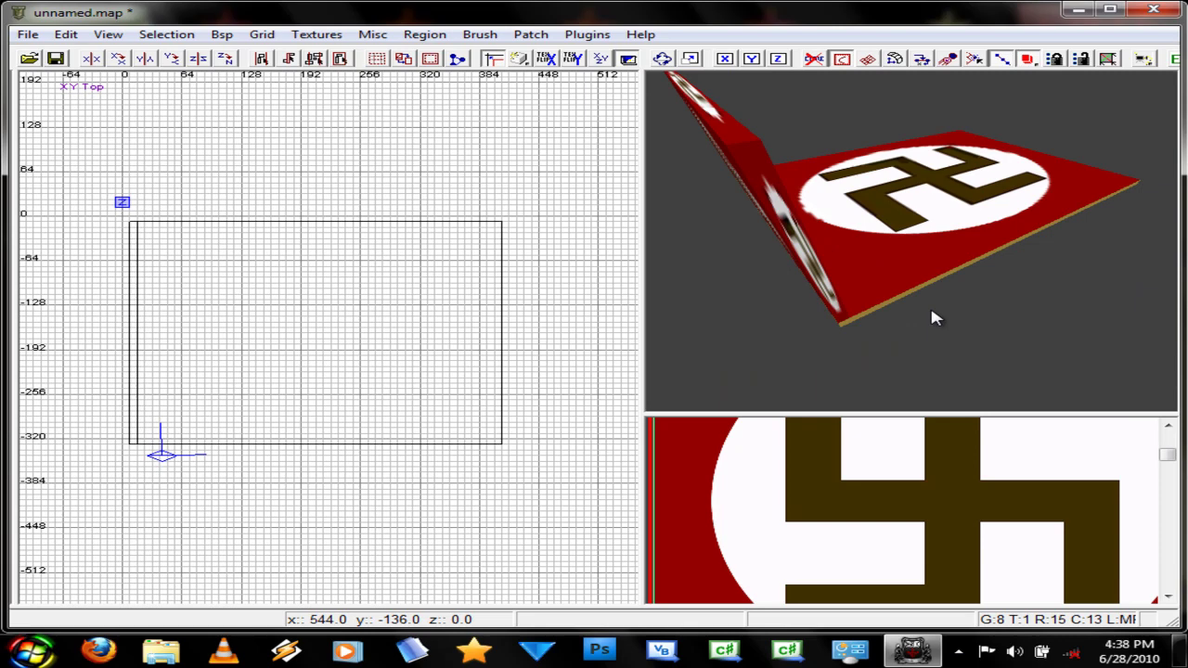
key("a")
key("z")
key("Up")
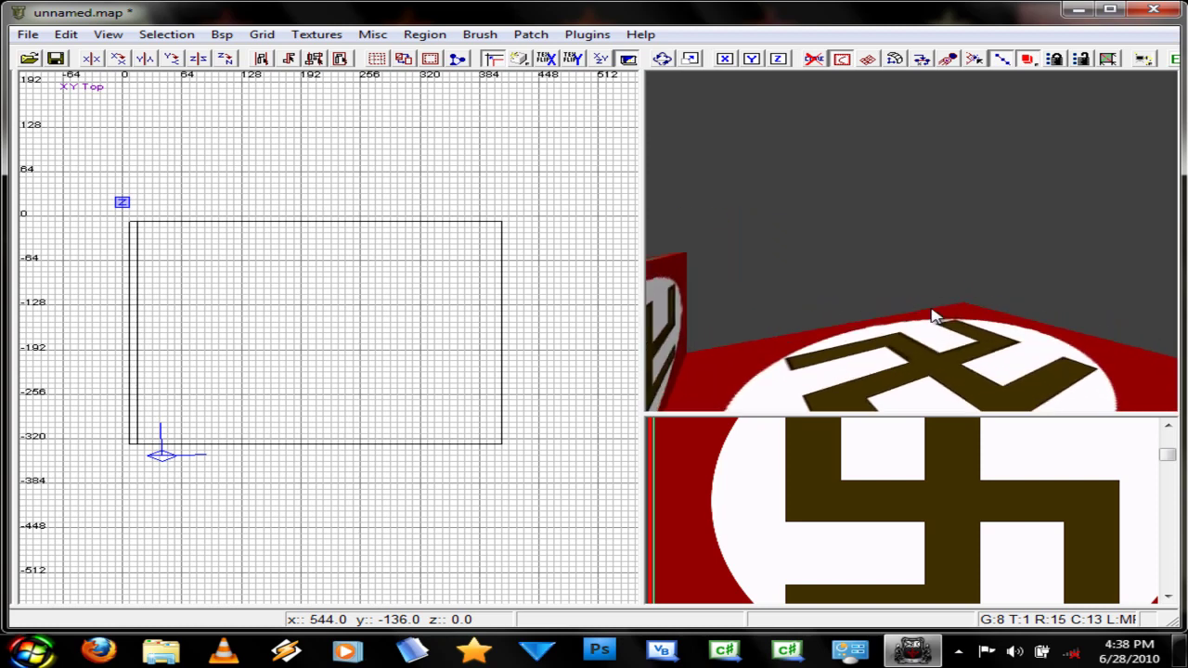
key("a")
key("a")
key("z")
key("z")
key("z")
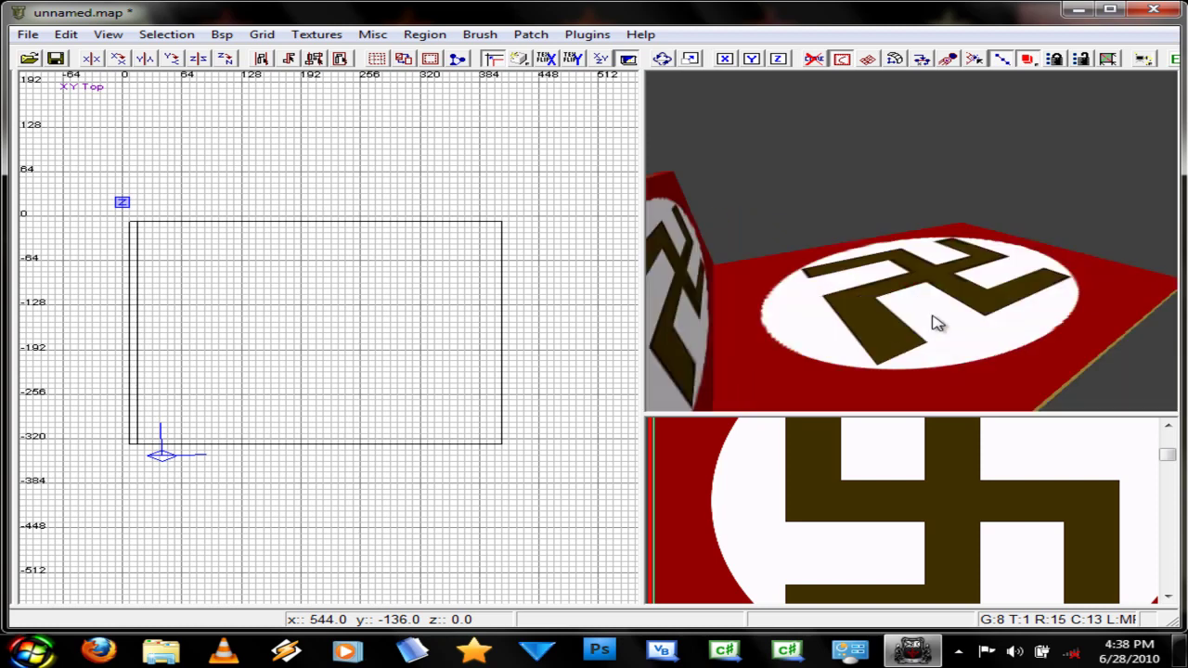
key("a")
key("a")
key("Left")
key("c")
key("Down")
key("Down")
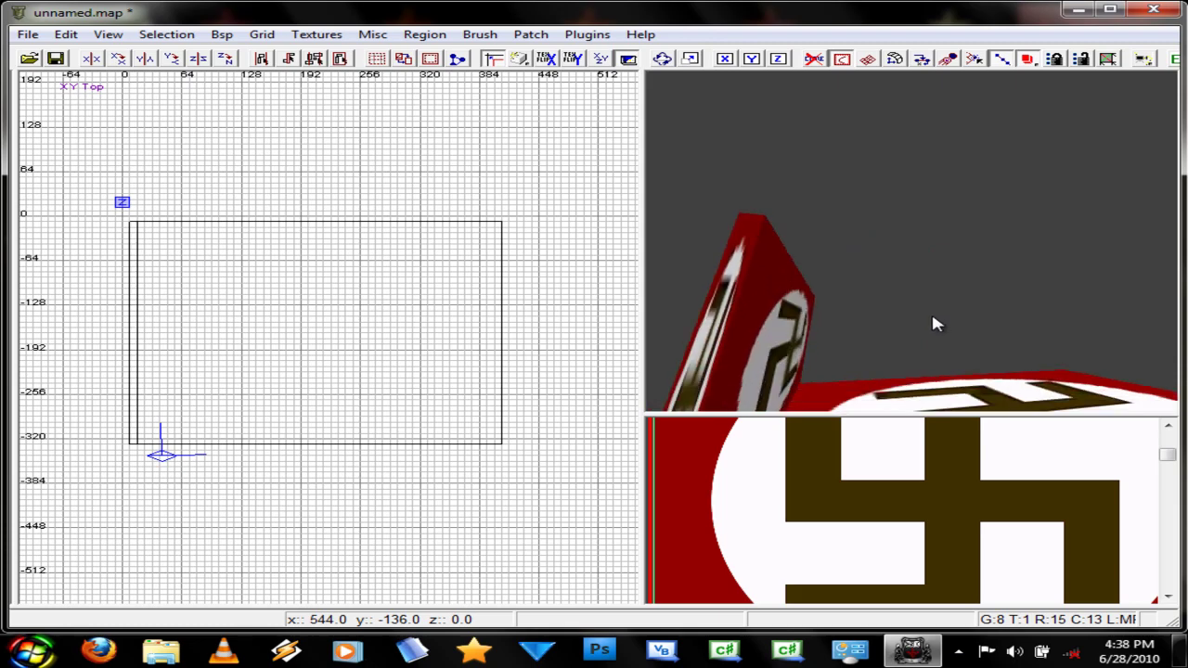
key("z")
key("Up")
key("Left")
key("Down")
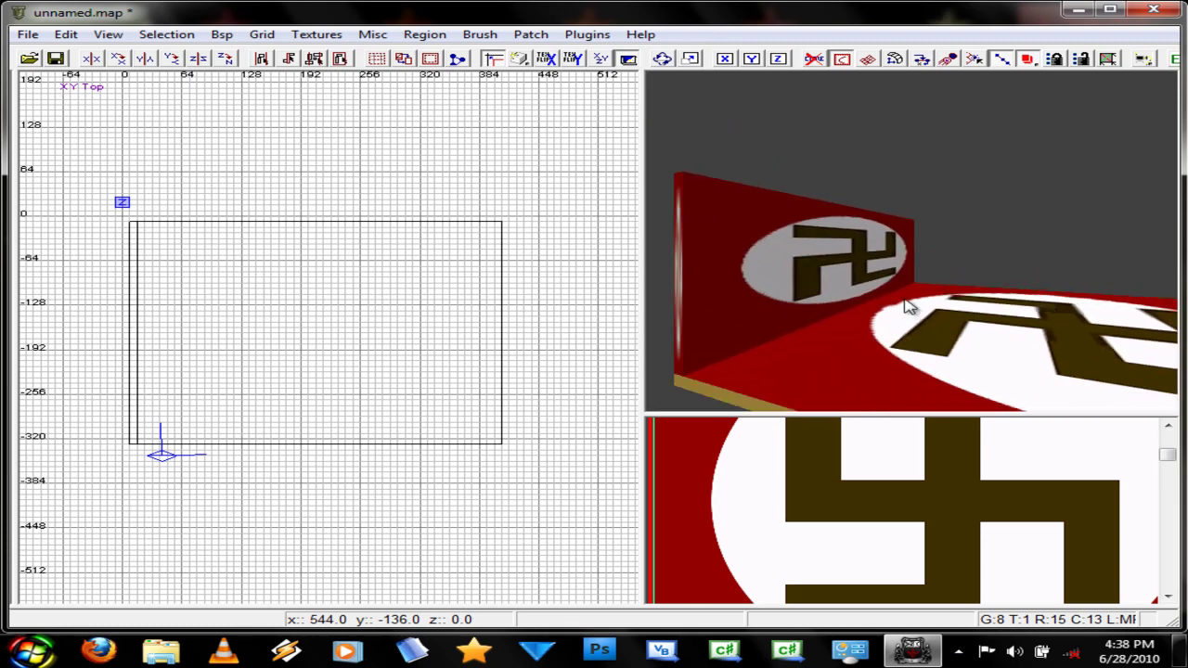
- Duplicate the wall brush and move the copy to x 32, y 8 in the XY Top view
left_click(838, 285, "shift")
mouse_move(259, 286)
right_mouse_down()
mouse_move(249, 290)
mouse_move(229, 252)
right_mouse_up()
key("space")
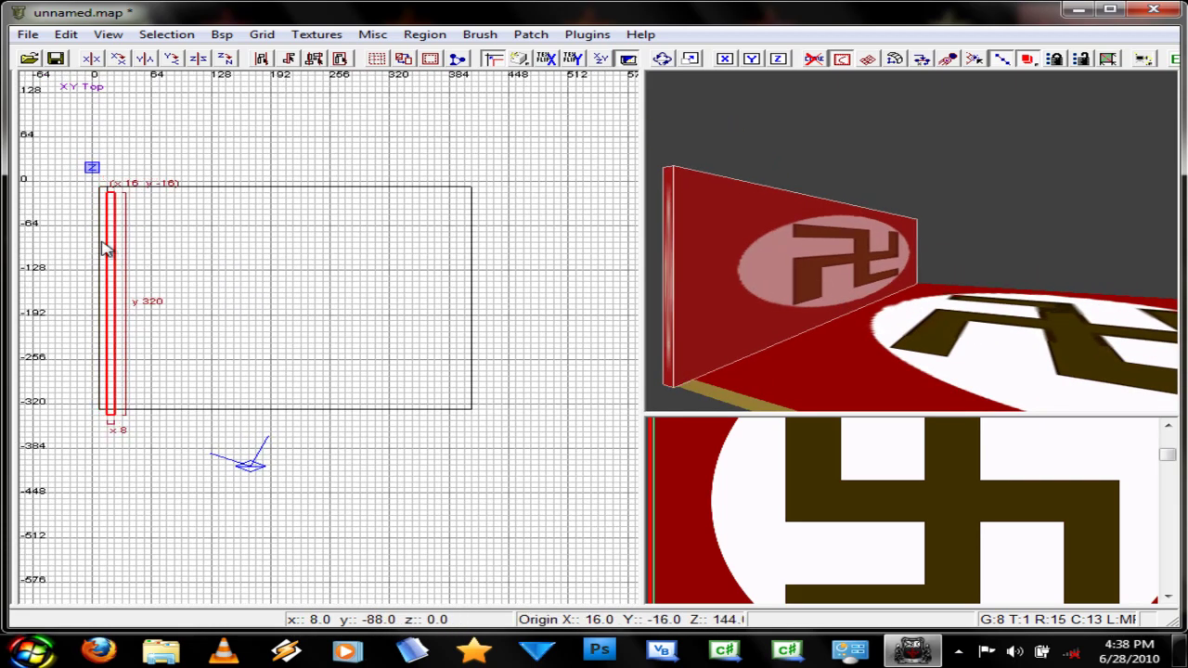
left_click_drag(110, 244, 120, 233)
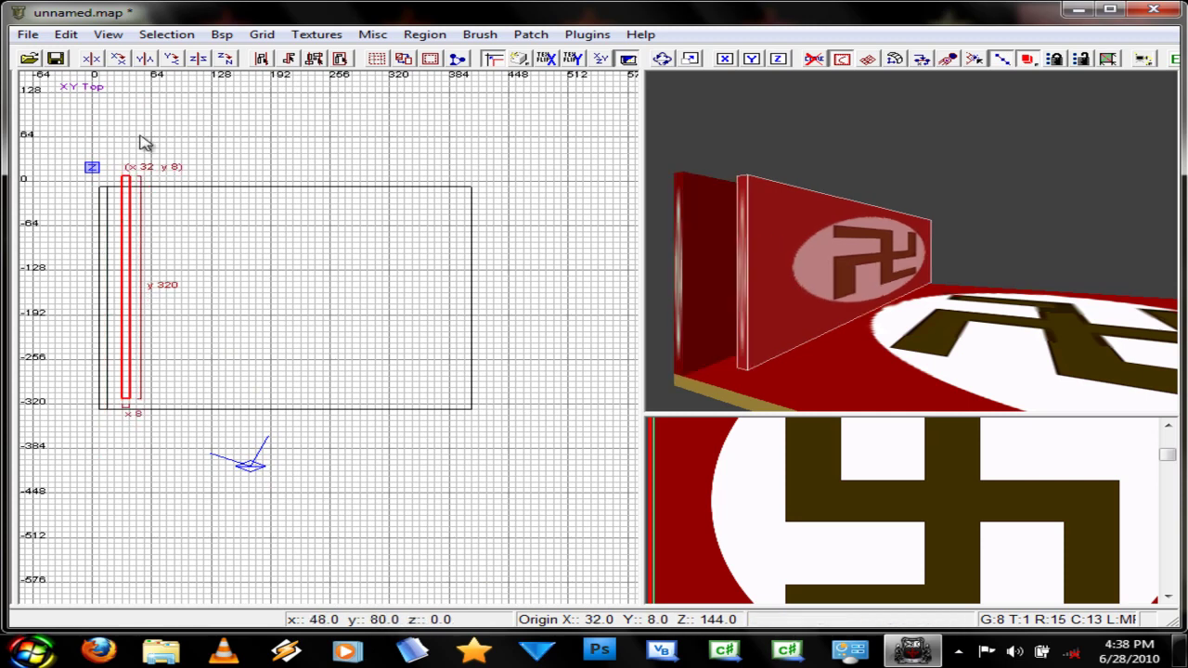
- Rotate the wall copy about the z-axis and place it along the floor's long edge near y 0
left_click(224, 59)
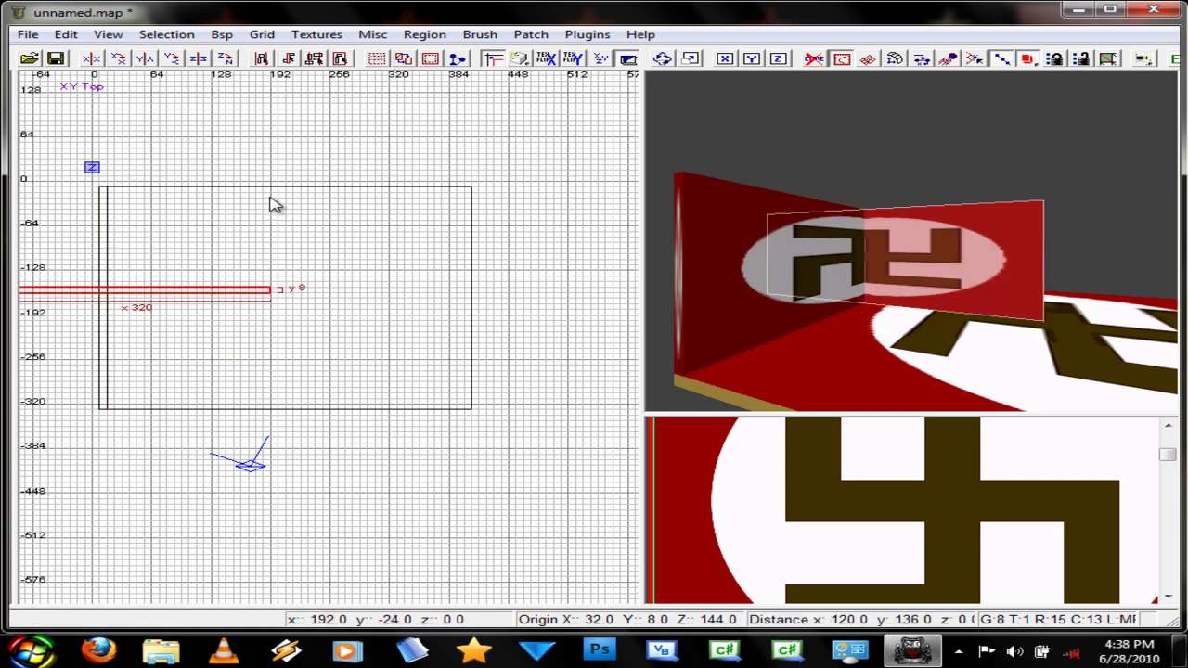
mouse_move(210, 295)
left_mouse_down()
mouse_move(324, 204)
mouse_move(353, 197)
left_mouse_up()
key("Escape")
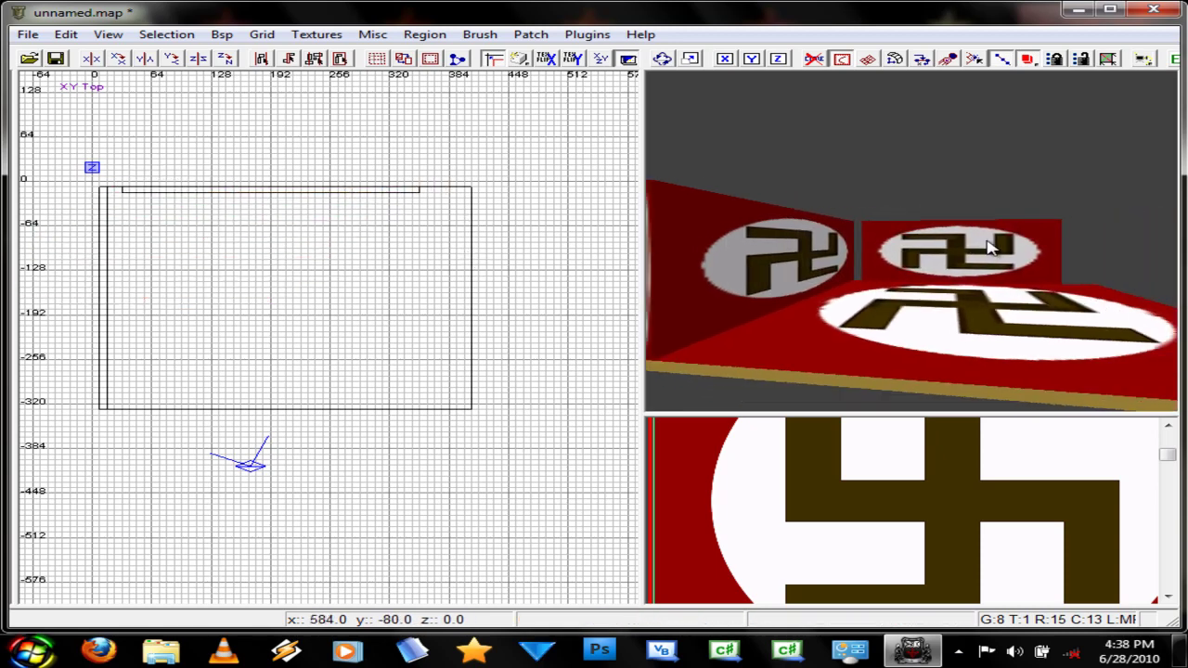
- Delete the rotated wall copy and duplicate the original wall again, moving the new copy to x 96, y 0
left_click(948, 247, "shift")
key("BackSpace")
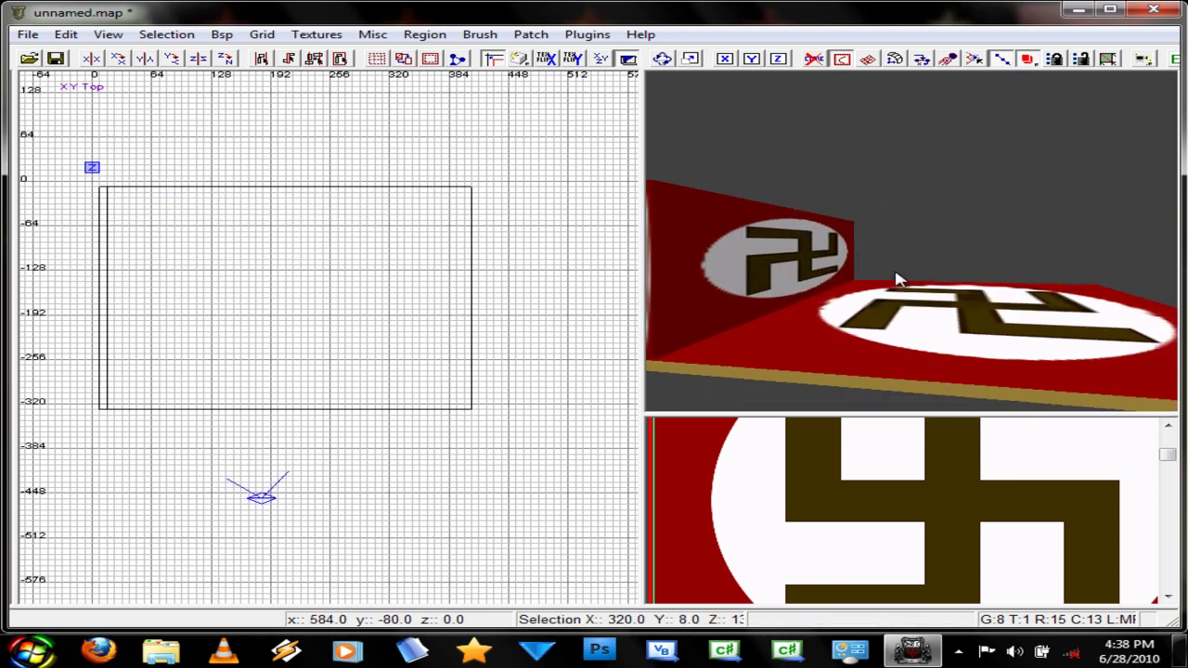
left_click(736, 282, "shift")
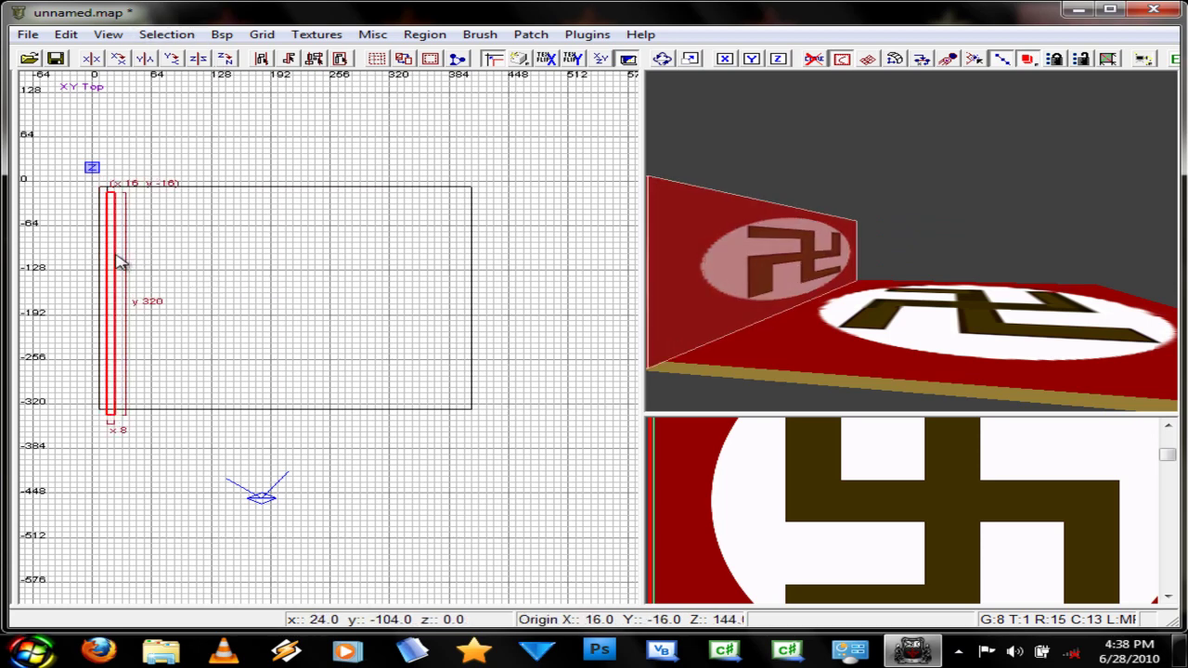
left_click_drag(120, 257, 195, 246)
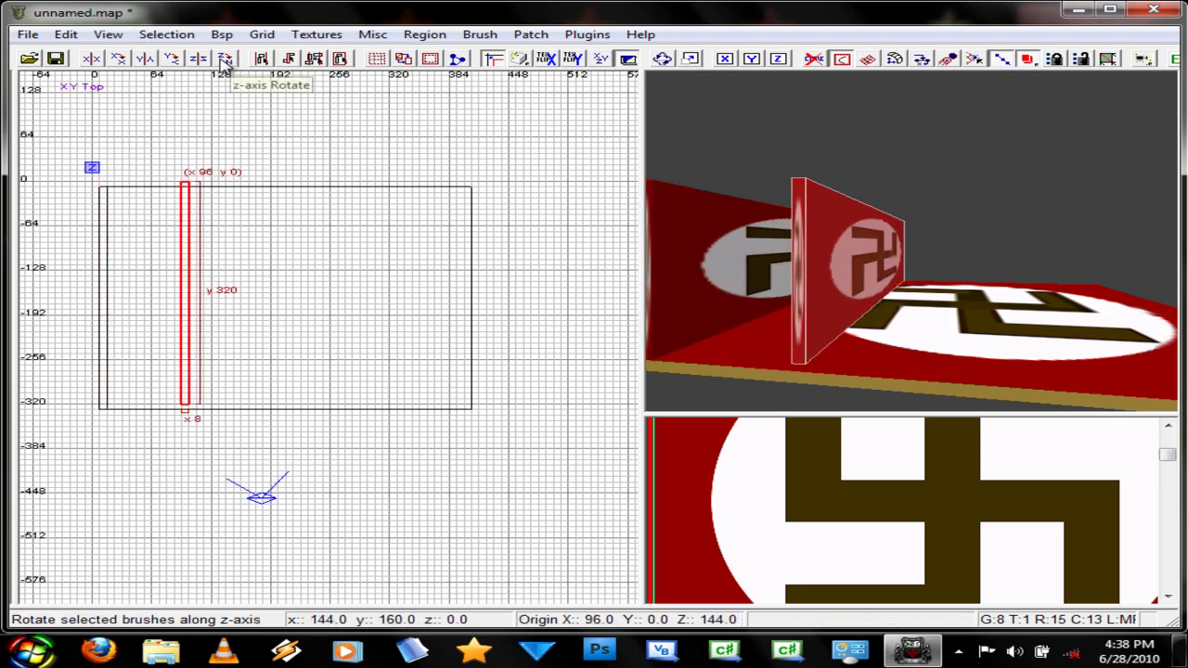
- Try rotating the wall copy about the x, y and z axes and flipping it along z and x, and delete it
left_click(119, 59)
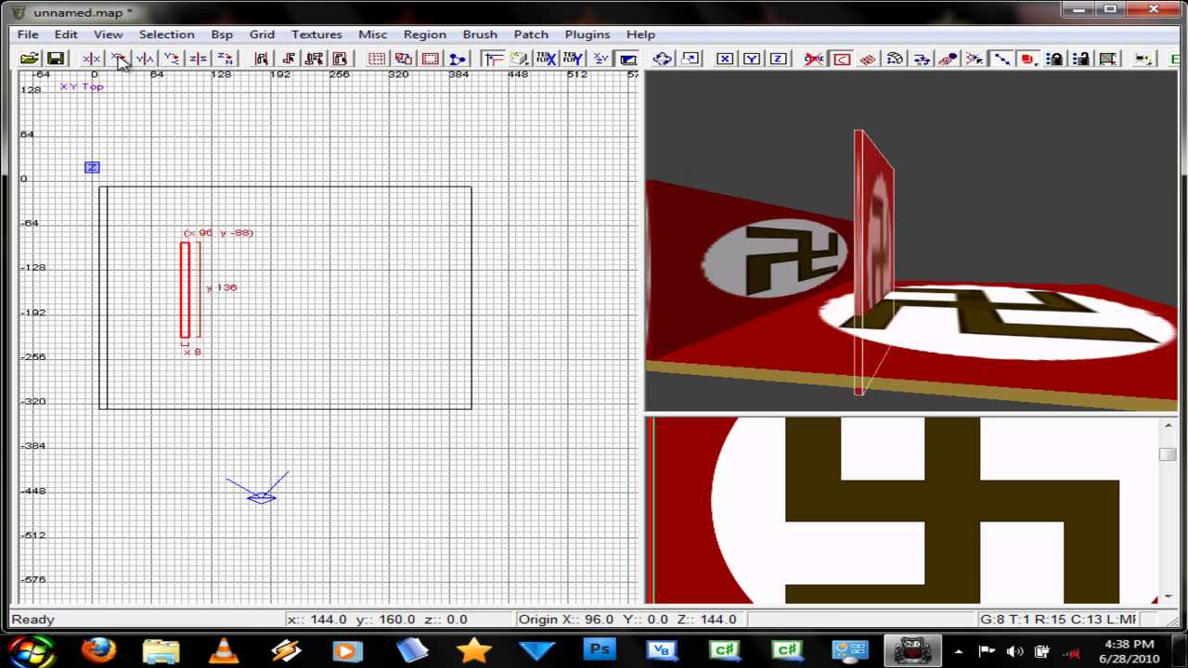
left_click(173, 59)
left_click(226, 60)
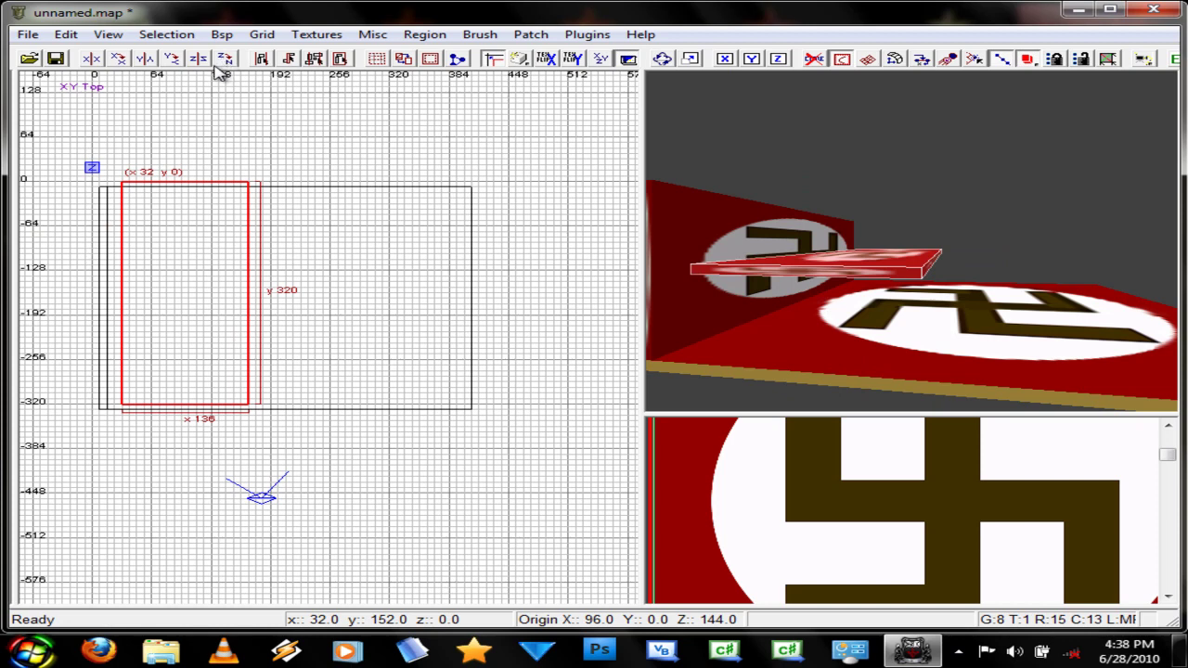
left_click(201, 61)
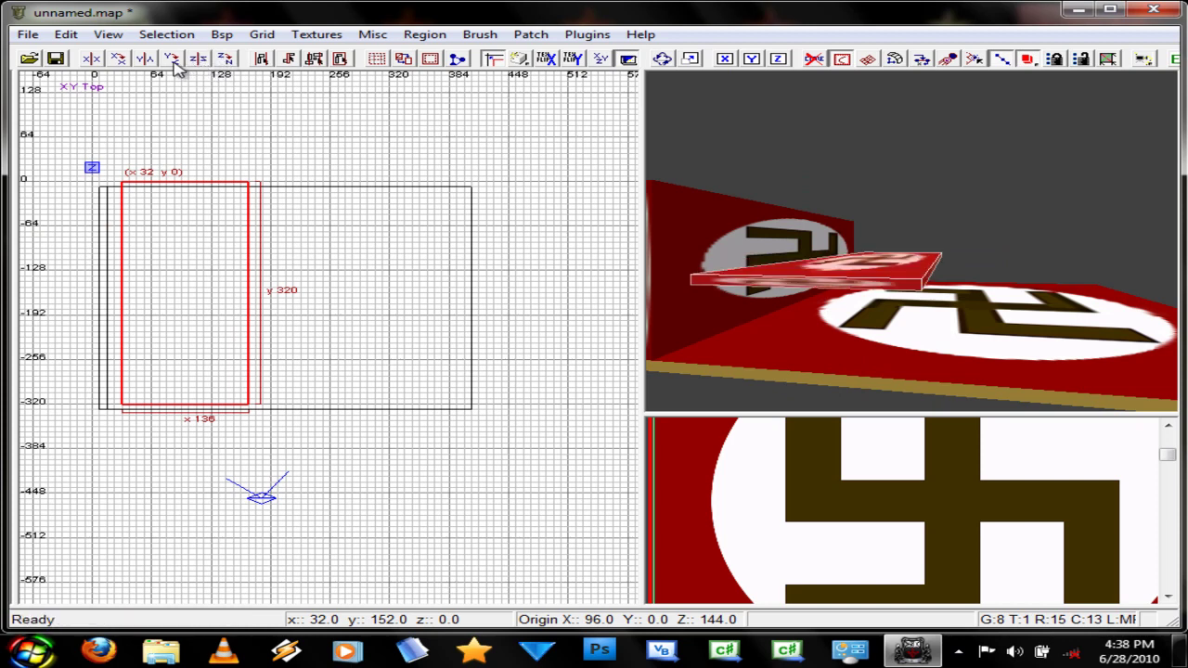
left_click(172, 59)
left_click(113, 63)
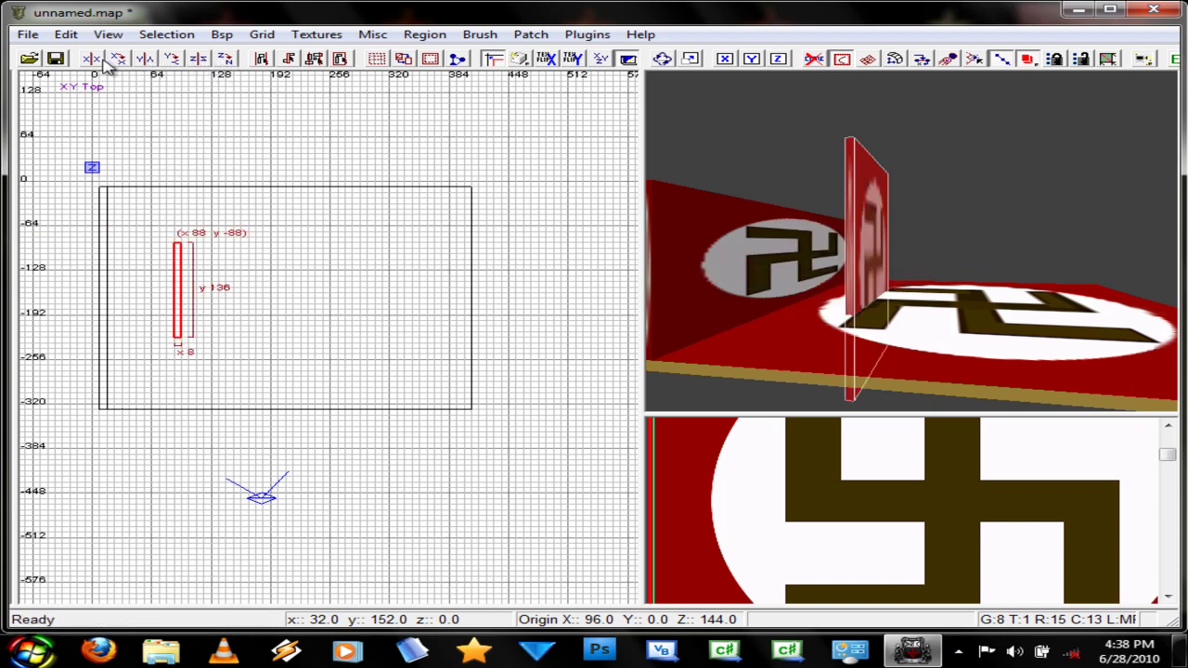
left_click(95, 63)
key("BackSpace")
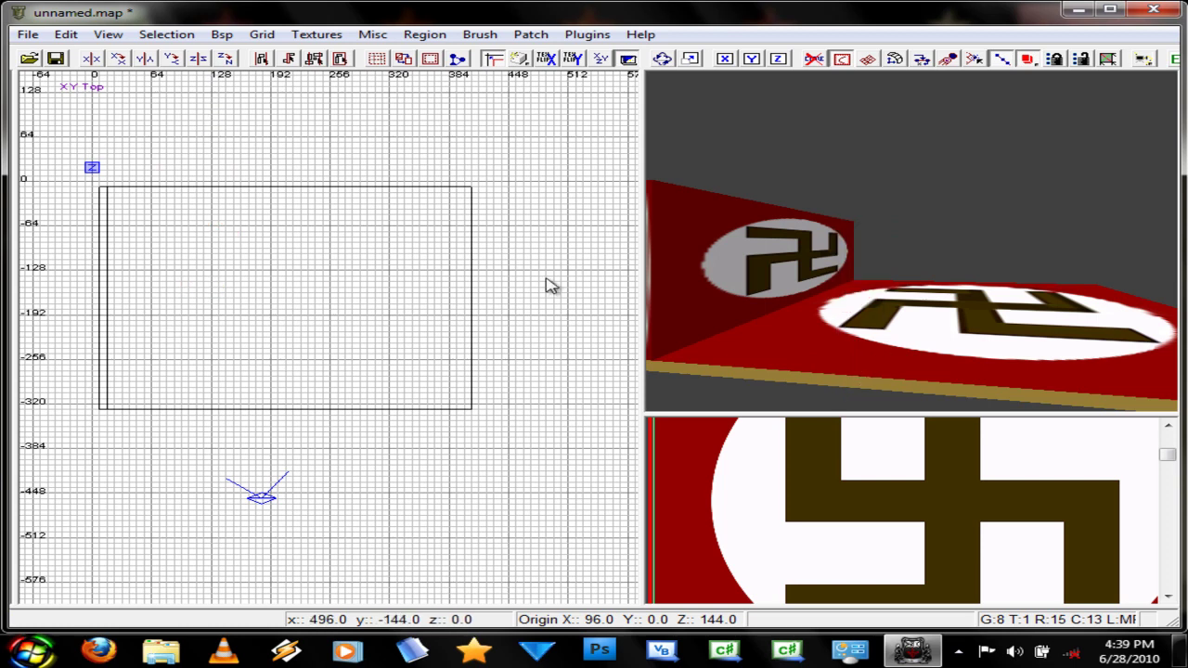
- Select the wall brush and widen it to 104 units along x in the XY Top view
right_click(803, 282)
key("Down")
key("Up")
key("Down")
key("Down")
left_click(784, 281, "shift")
left_click_drag(204, 276, 293, 271)
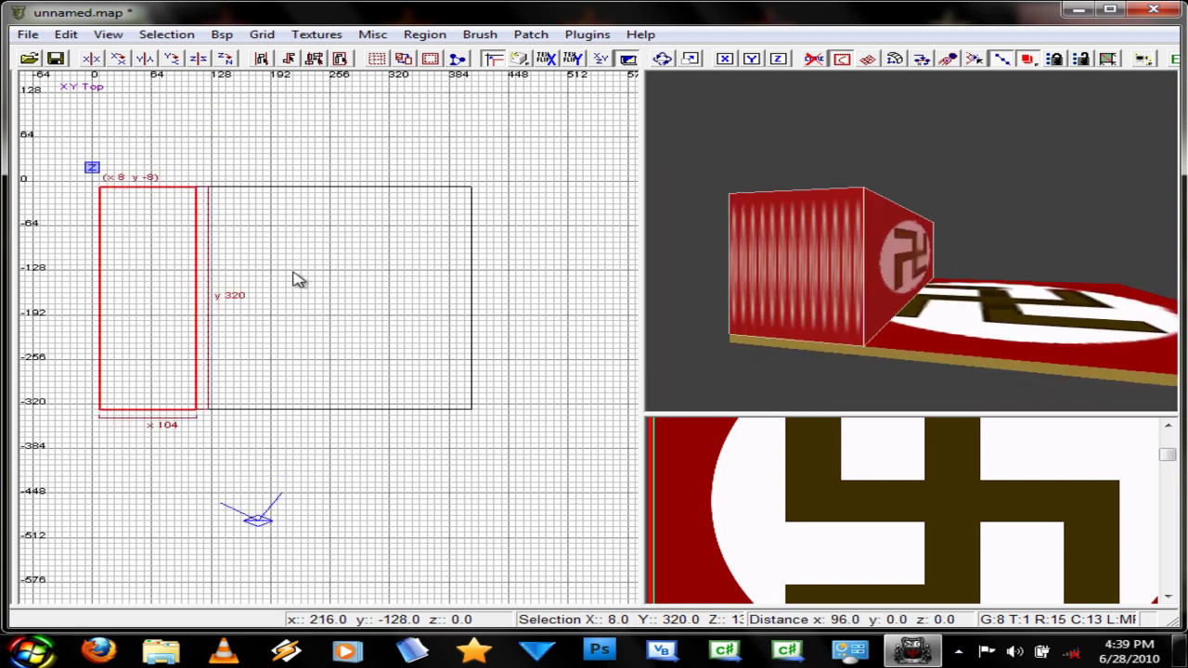
- Move the widened brush to x 128 and shorten it from both ends along y, with its upper edge at y -120
left_click_drag(158, 276, 270, 270)
left_click_drag(223, 137, 239, 221)
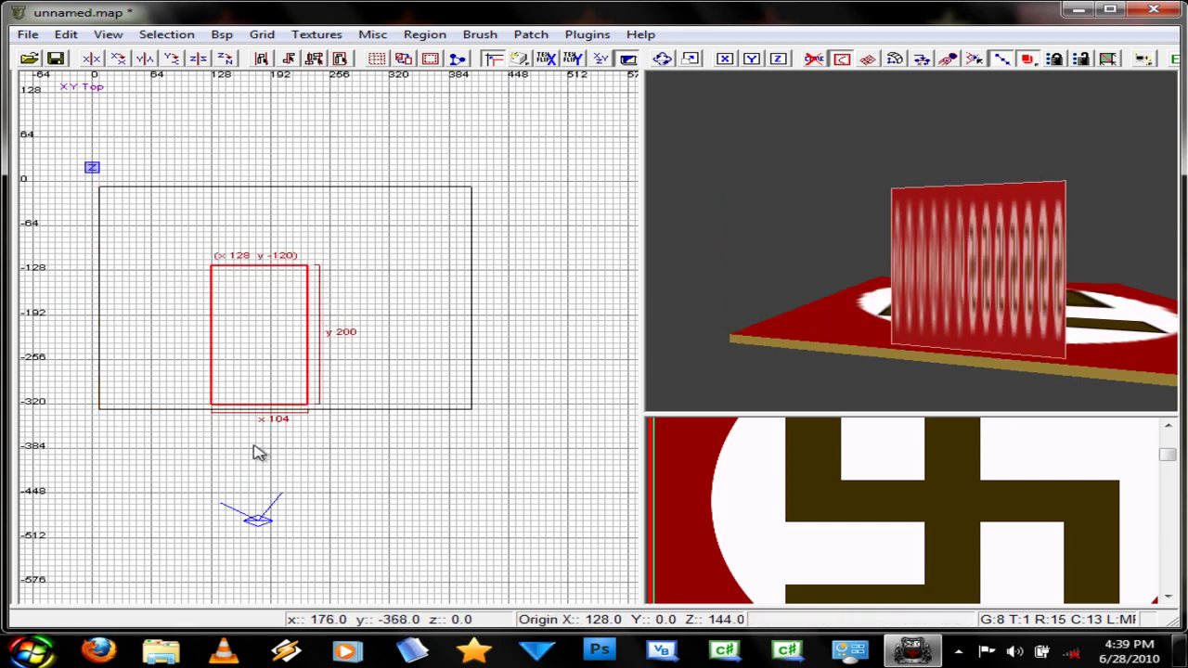
left_click_drag(257, 458, 257, 390)
- In the XZ Front view, extend the block down through the floor to a height of 184 units
key("ctrl+Tab")
left_click_drag(310, 433, 310, 462)
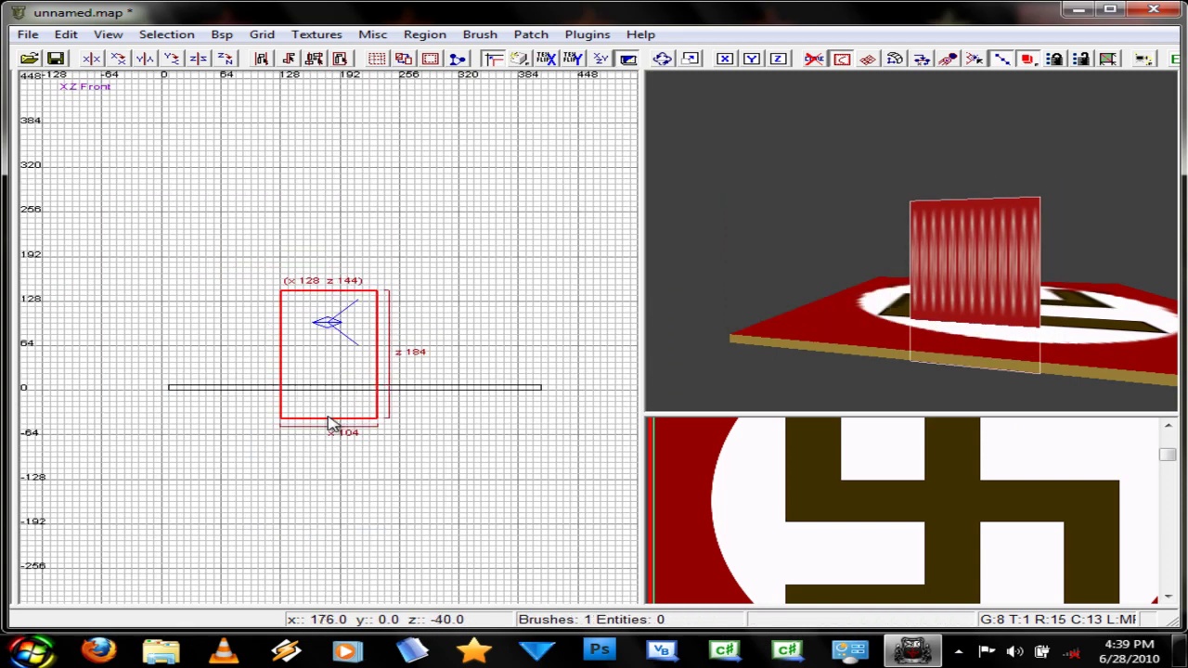
right_click(947, 358)
key("Up")
key("Down")
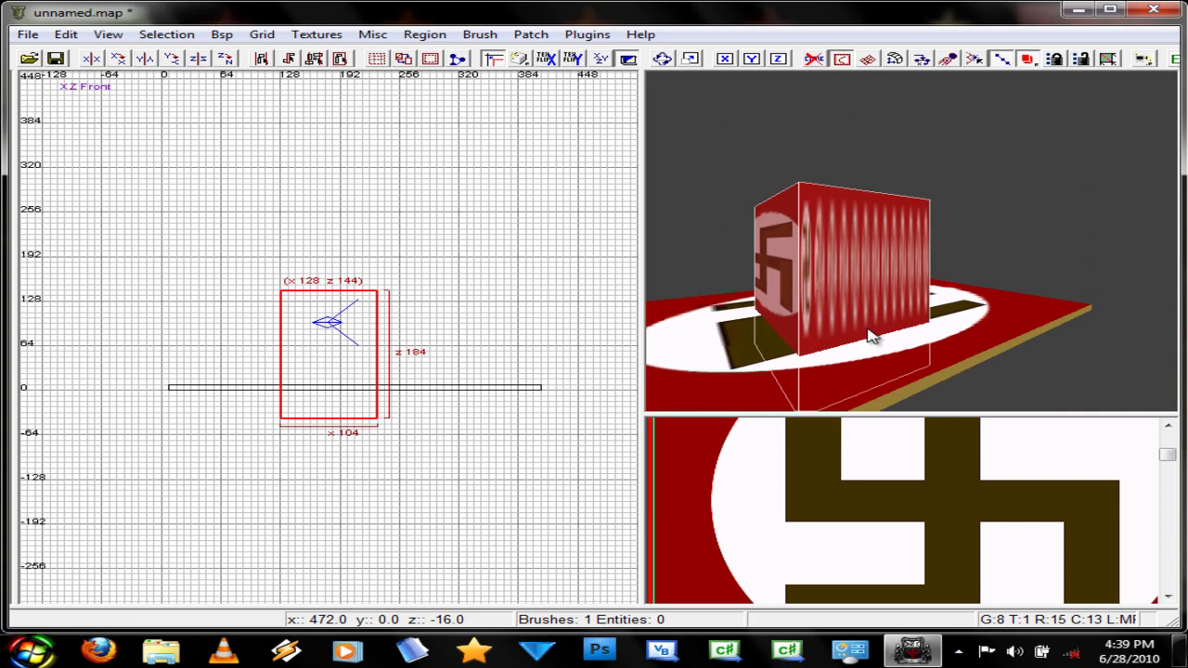
right_click(869, 329)
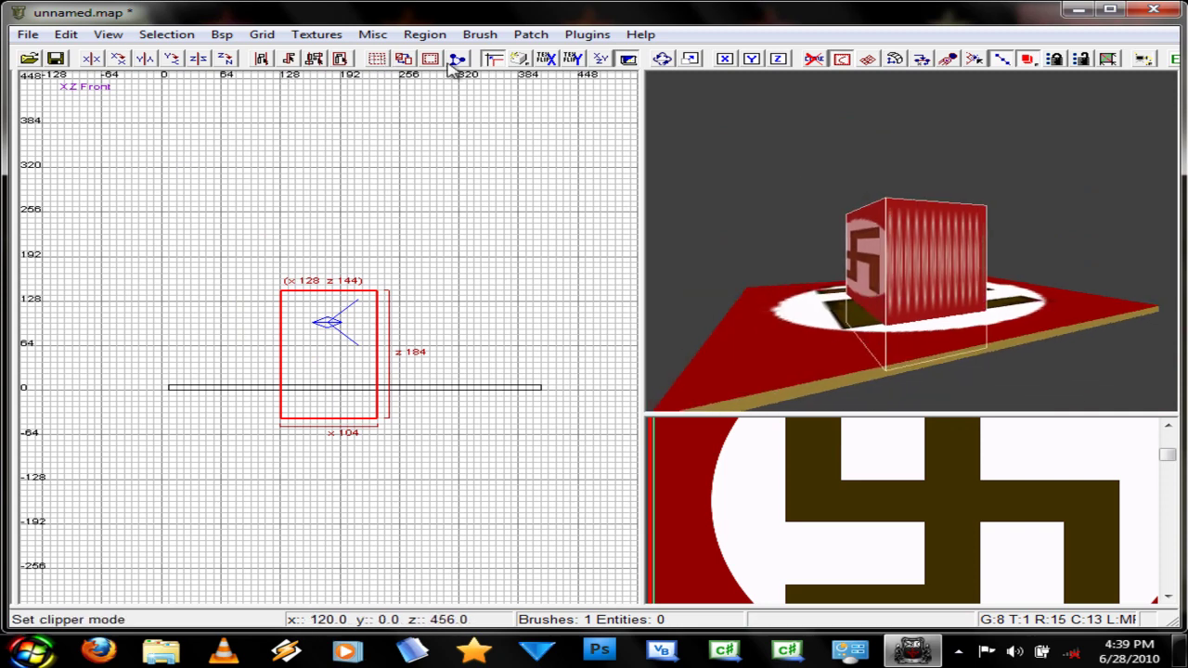
- Subtract the block from the floor brush and delete the block, leaving a hole in the floor
left_click(388, 62)
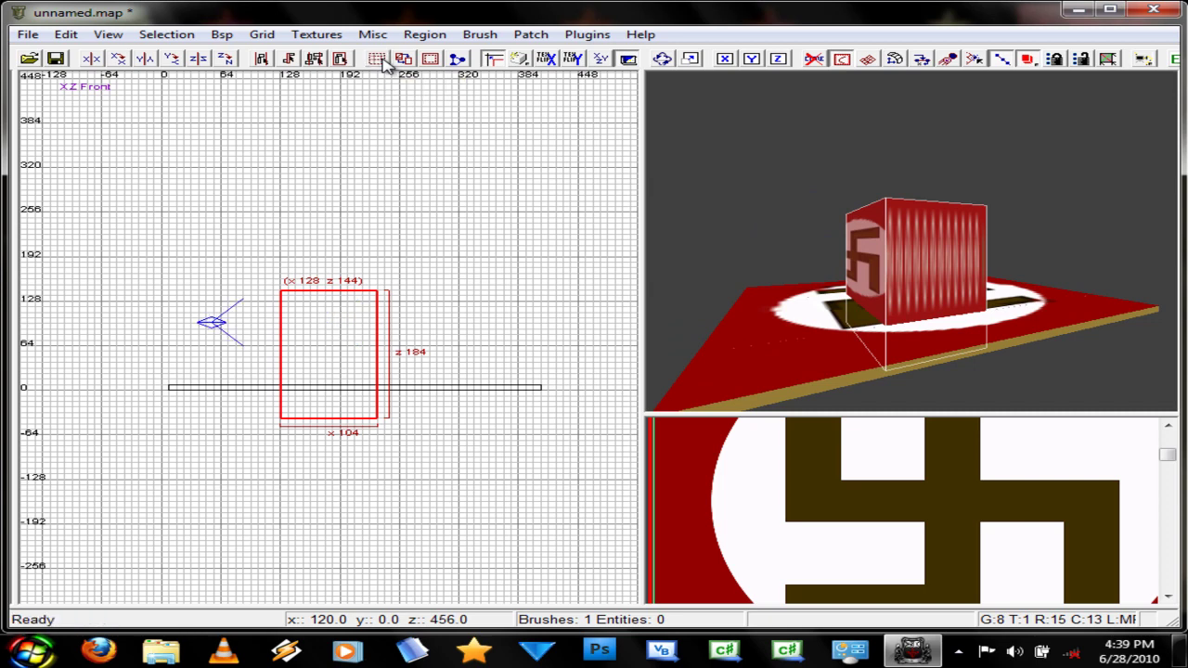
key("BackSpace")
key("Up")
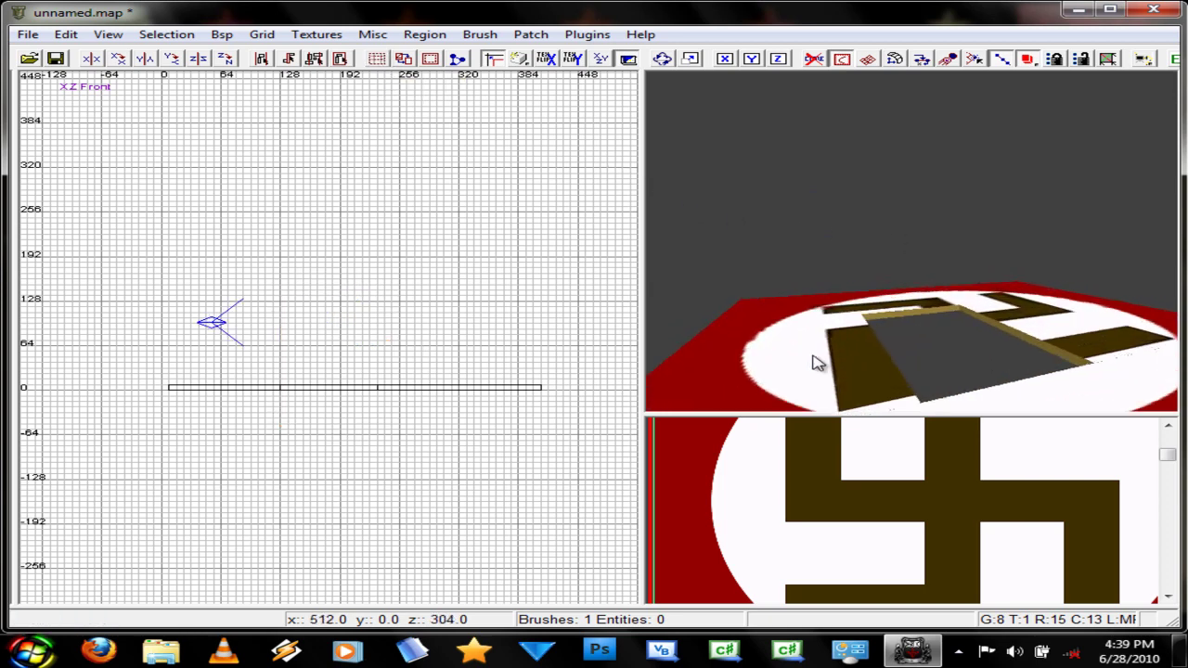
- Select the floor pieces around the hole one after another to inspect them, and clear the selection
left_click(809, 372, "shift")
left_click(896, 298, "shift")
left_click(981, 294, "shift")
left_click(1071, 404, "shift")
scroll(1070, 393, "down", 2)
key("Escape")
- Draw a brush 344 units wide and 216 units high at x 16, z 200 in the XZ Front view and hollow it
right_click_drag(943, 296, 962, 304)
mouse_move(177, 254)
left_mouse_down()
mouse_move(480, 405)
mouse_move(499, 403)
left_mouse_up()
left_click(430, 59)
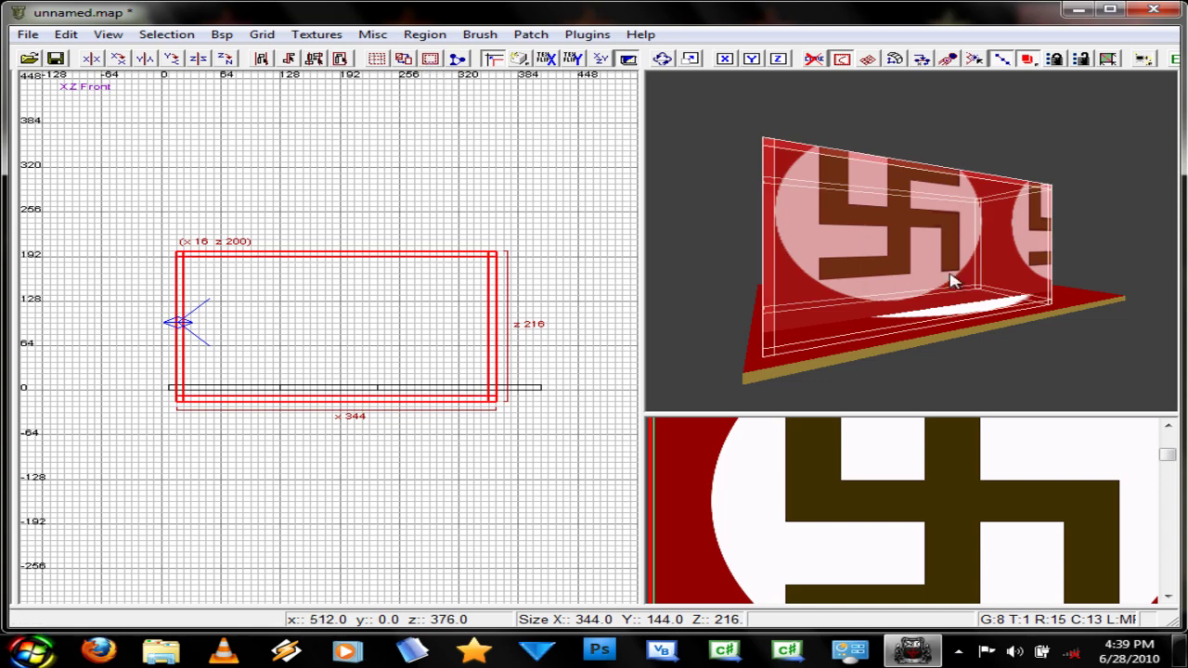
scroll(963, 294, "up", 3)
mouse_move(962, 287)
right_mouse_down()
mouse_move(951, 291)
mouse_move(963, 294)
right_mouse_up()
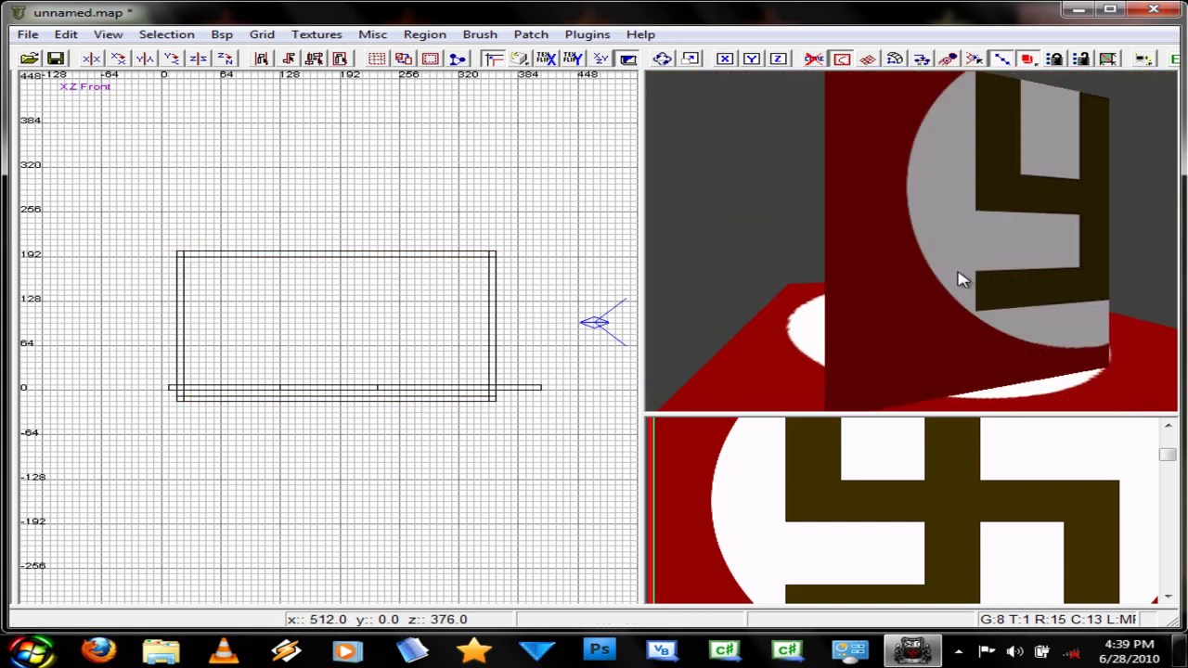
- Delete the hollow box's end wall at its high-x end to open up the interior
left_click(960, 276, "shift")
key("BackSpace")
scroll(960, 276, "up", 3)
scroll(960, 276, "down", 3)
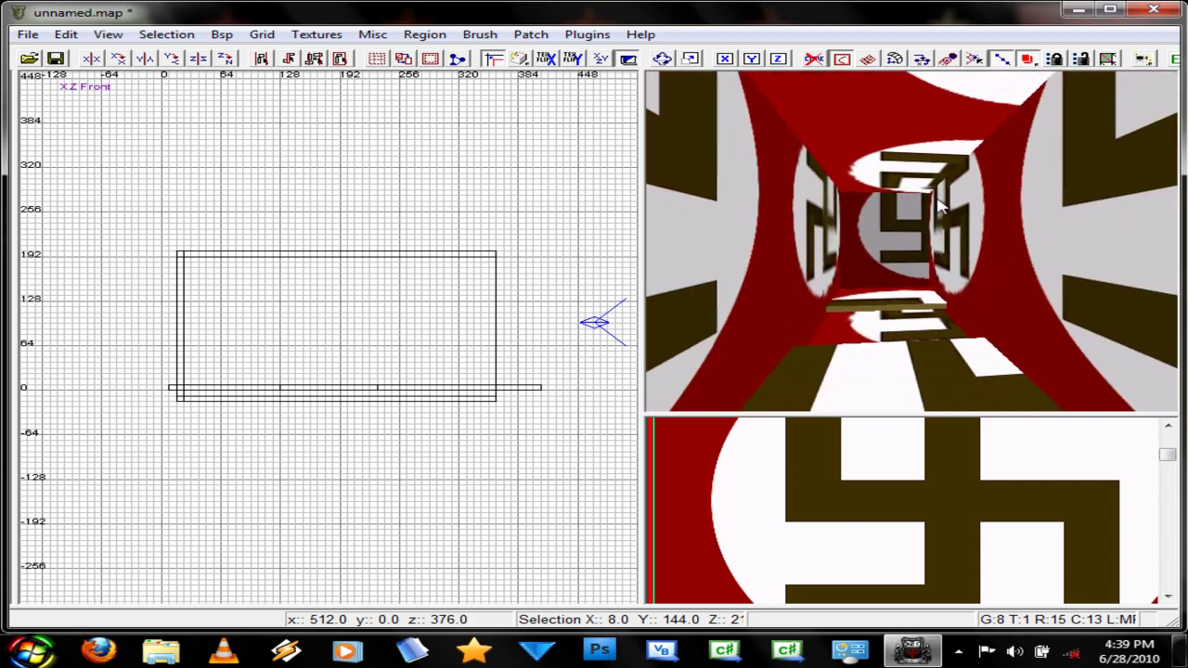
- Select the side walls and ceiling of the hollow box to inspect them, and clear the selection
left_click(826, 215, "shift")
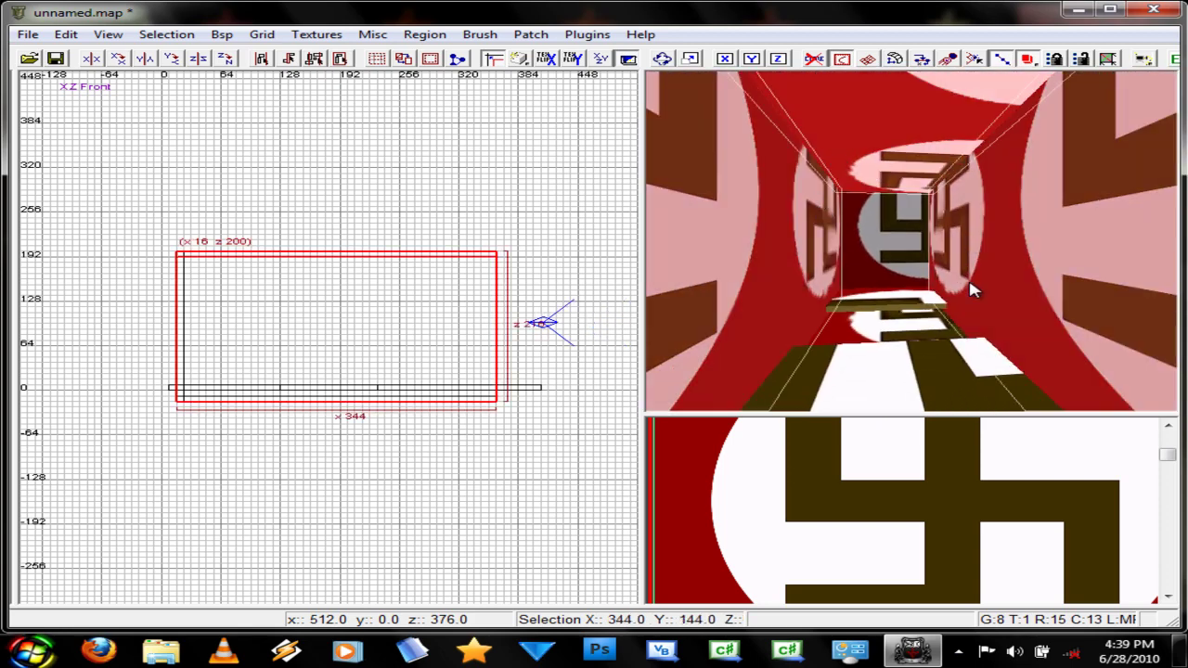
scroll(984, 278, "down", 4)
key("Escape")
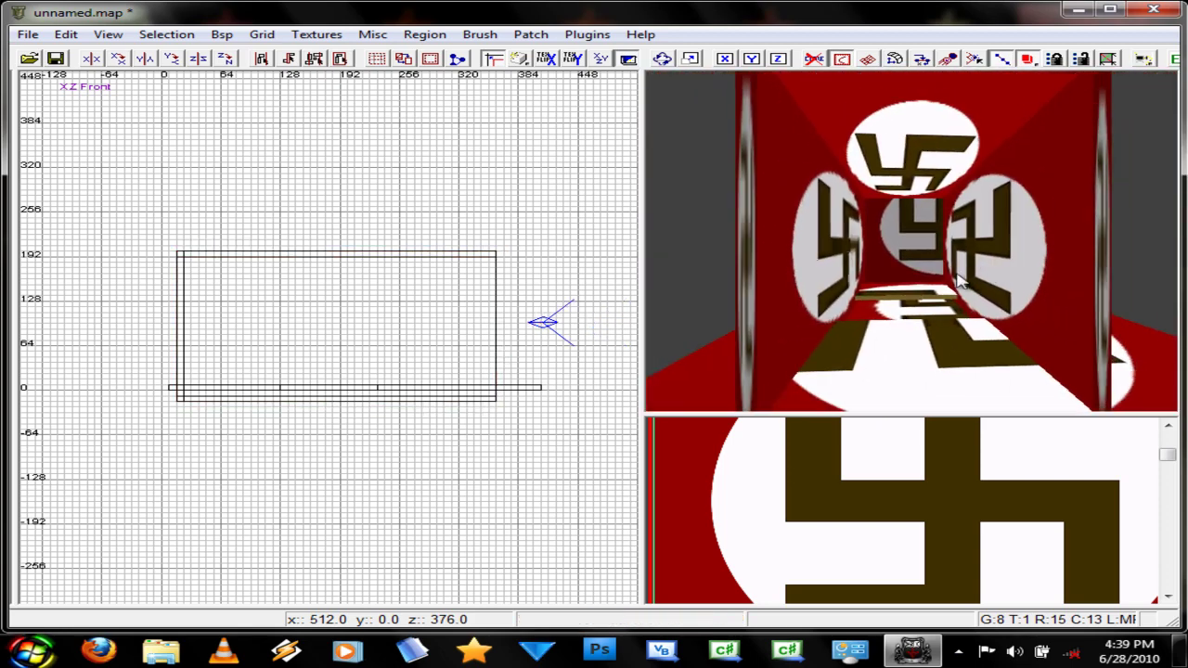
- Fit the texture on the far end wall of the hollow box and clear the selection
left_click(908, 269, "shift")
left_click(917, 293, "shift")
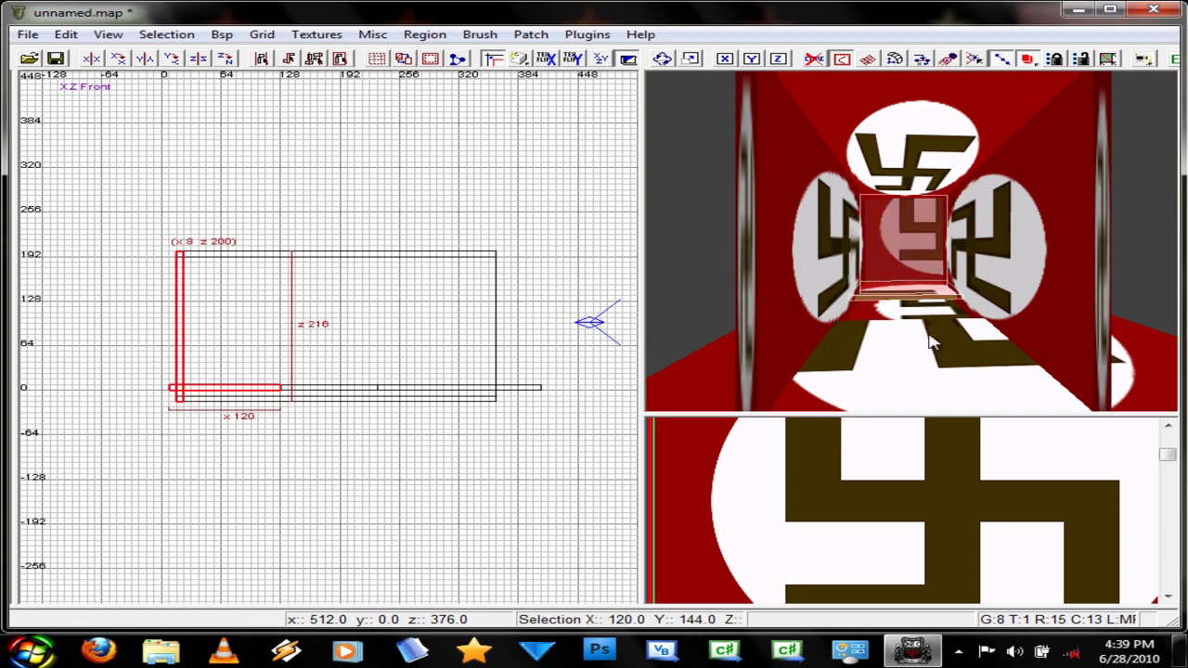
left_click(923, 339, "shift")
key("shift+b")
key("Escape")
scroll(938, 304, "down", 4)
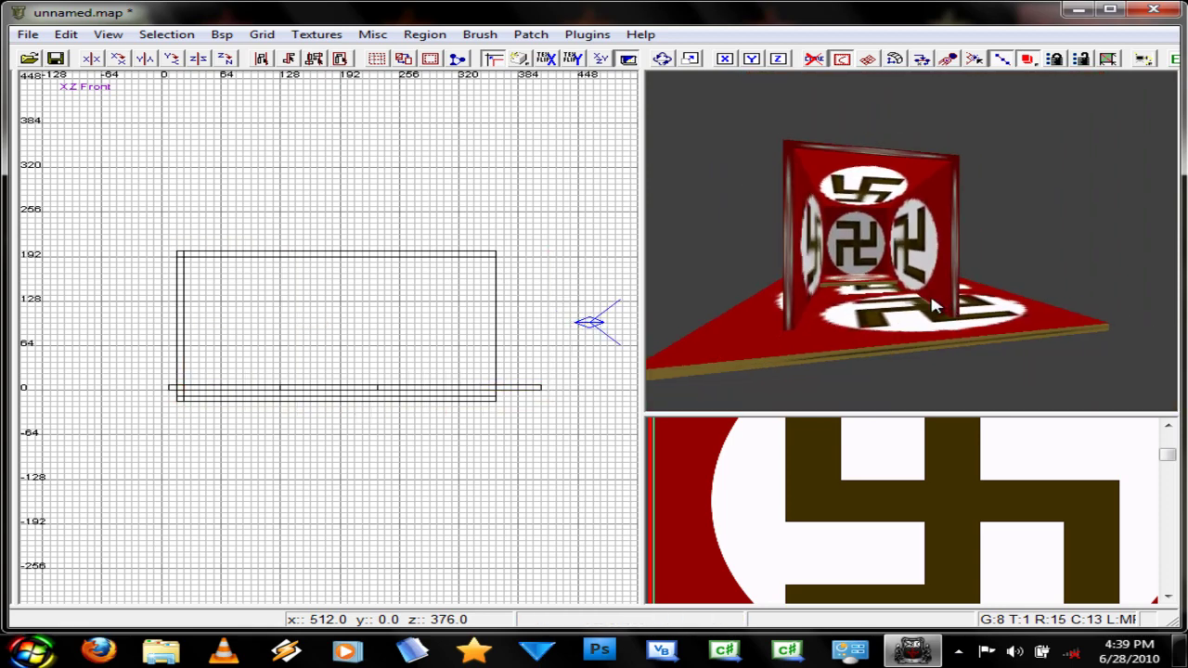
scroll(937, 305, "up", 7)
scroll(938, 304, "down", 4)
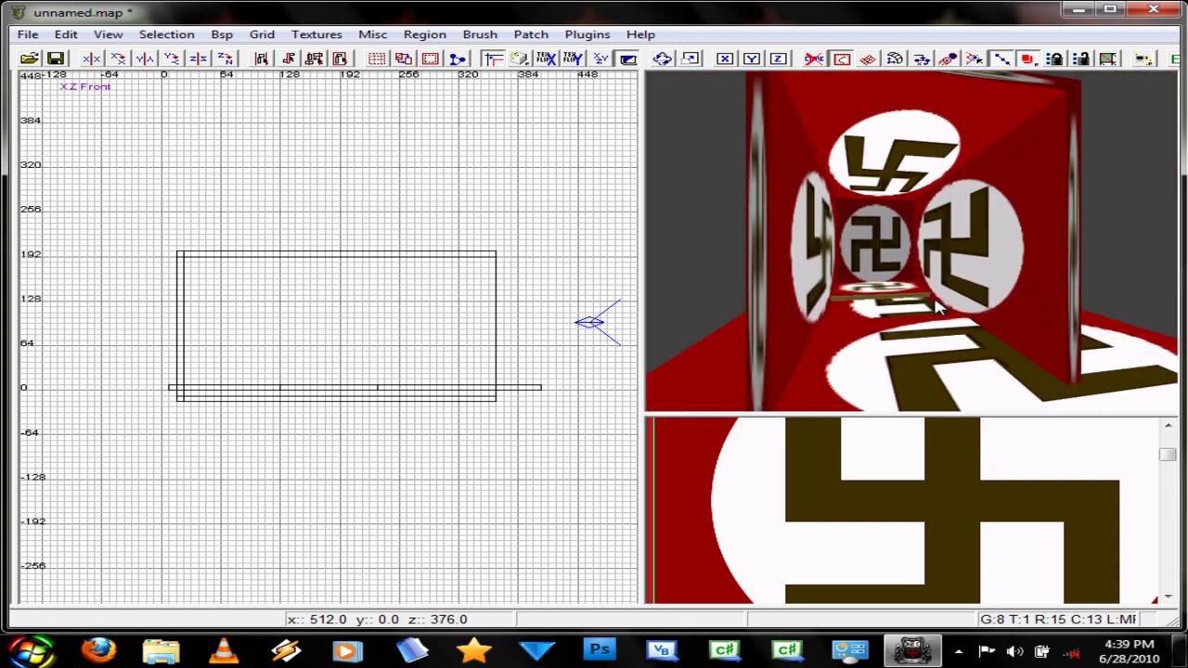
- Split one side wall of the hollow box diagonally with the clipper, from x 128 near the upper edge down to about x 270
left_click(458, 62)
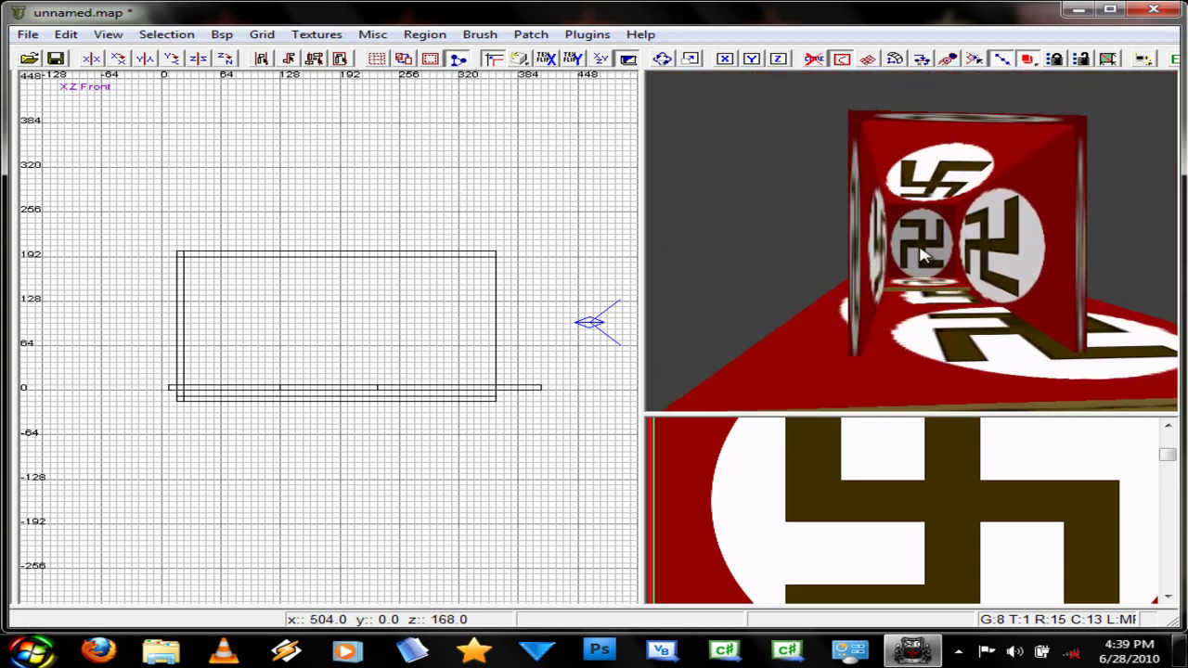
left_click(1040, 257, "shift")
left_click(280, 255)
left_click(381, 360)
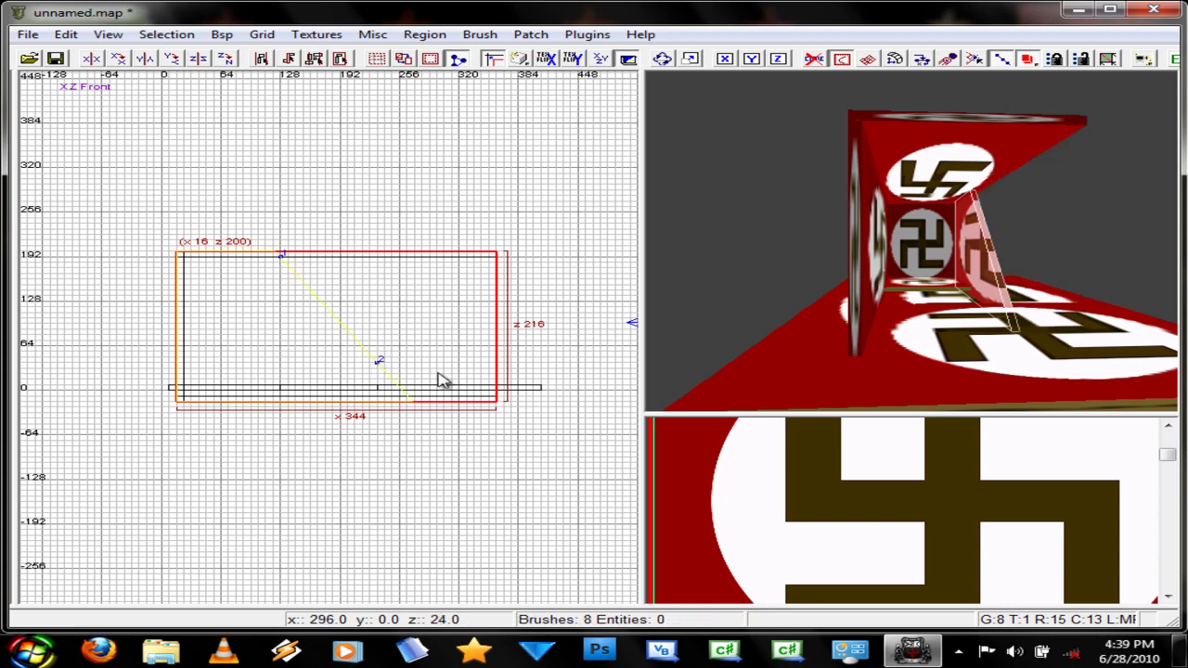
key("shift+Return")
key("Up")
right_click_drag(933, 285, 981, 283)
left_click(982, 284, "shift")
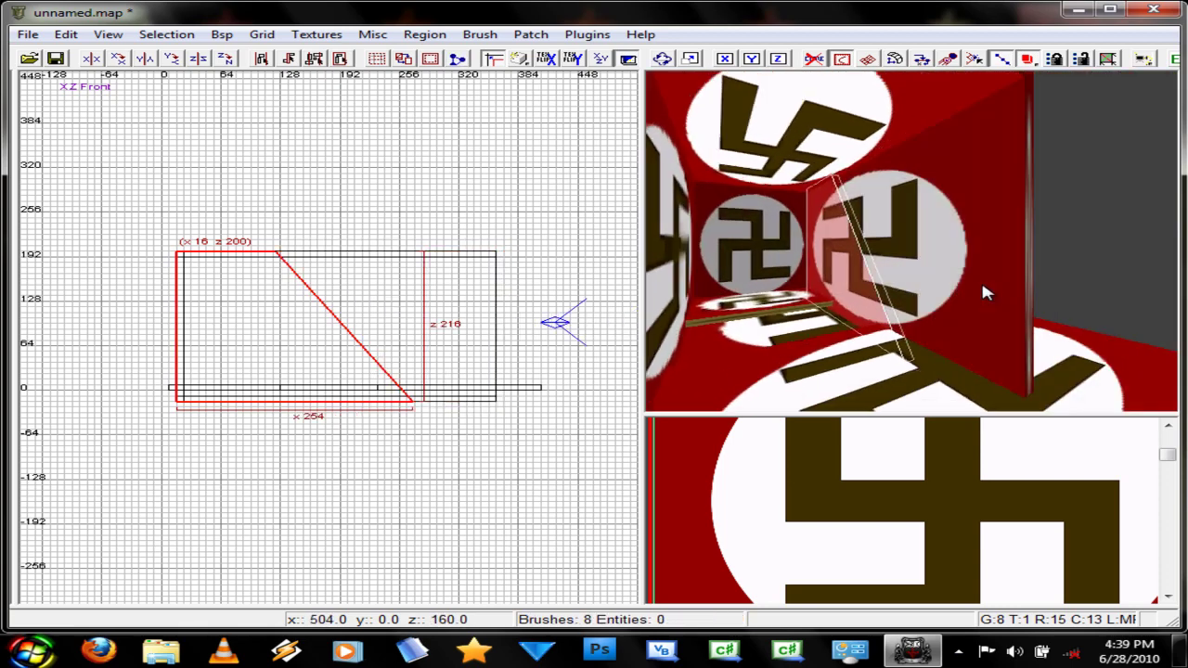
- Move the slanted wall piece about 64 units toward negative x and 64 units down, and deselect it
left_click_drag(295, 330, 213, 390)
key("Escape")
right_click(929, 290)
key("Up")
key("Up")
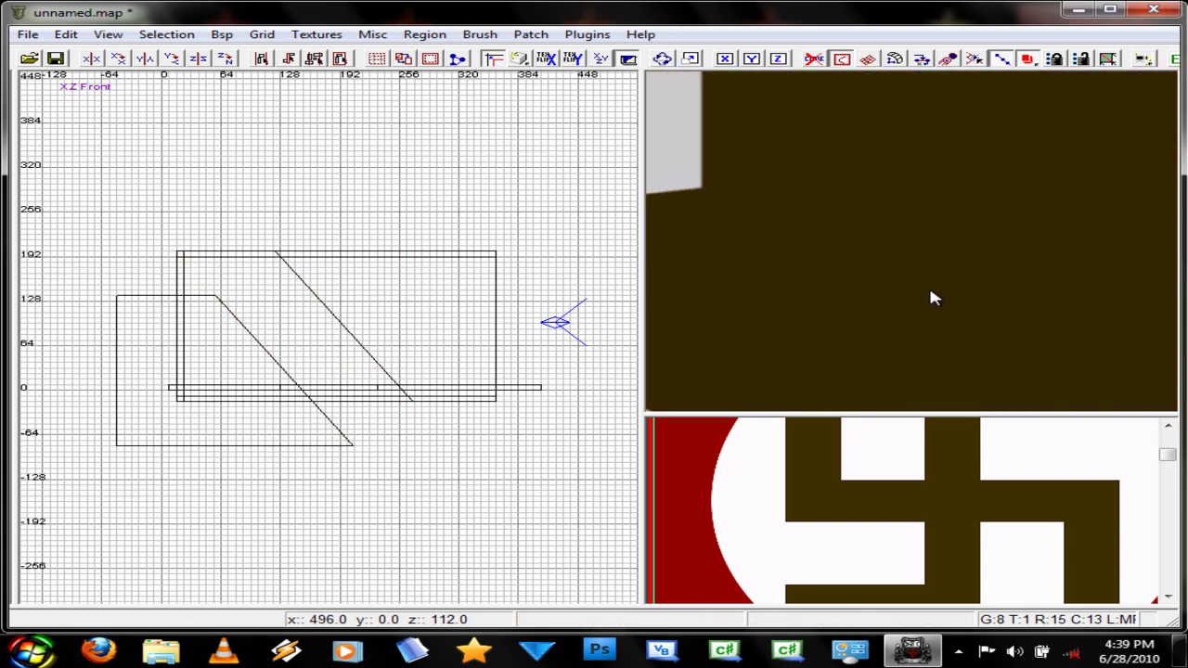
- Split the opposite side wall of the hollow box vertically at x 168 with the clipper
left_click(207, 380, "shift")
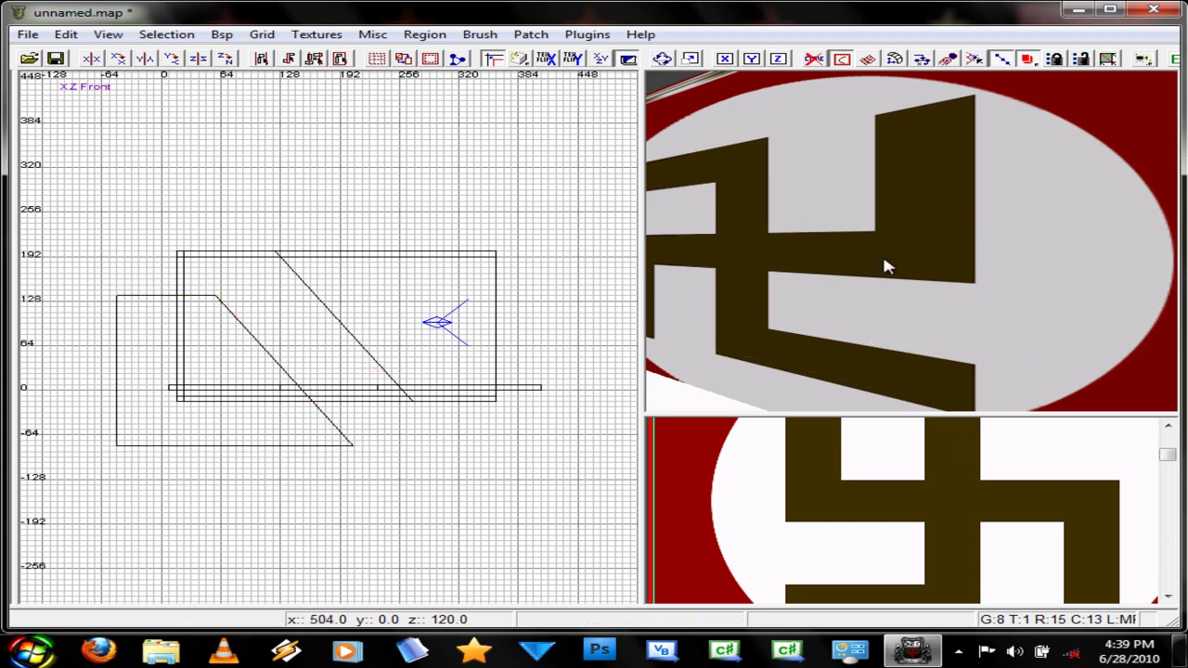
key("Escape")
key("Down")
left_click(894, 260, "shift")
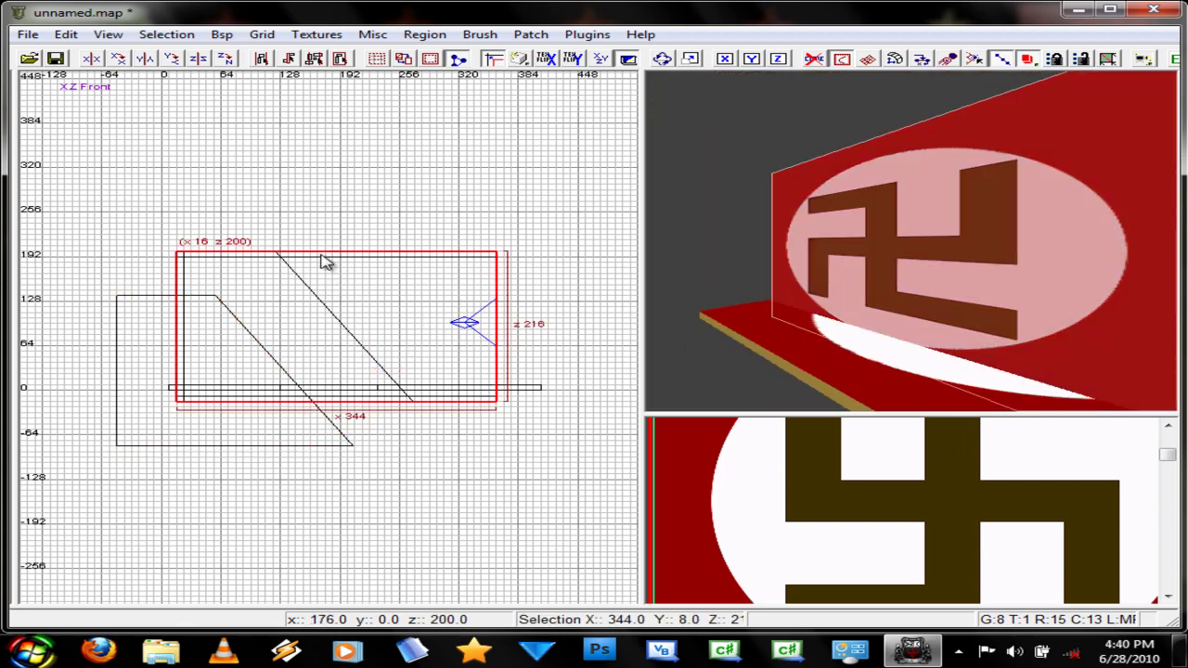
left_click(320, 255)
left_click(321, 406)
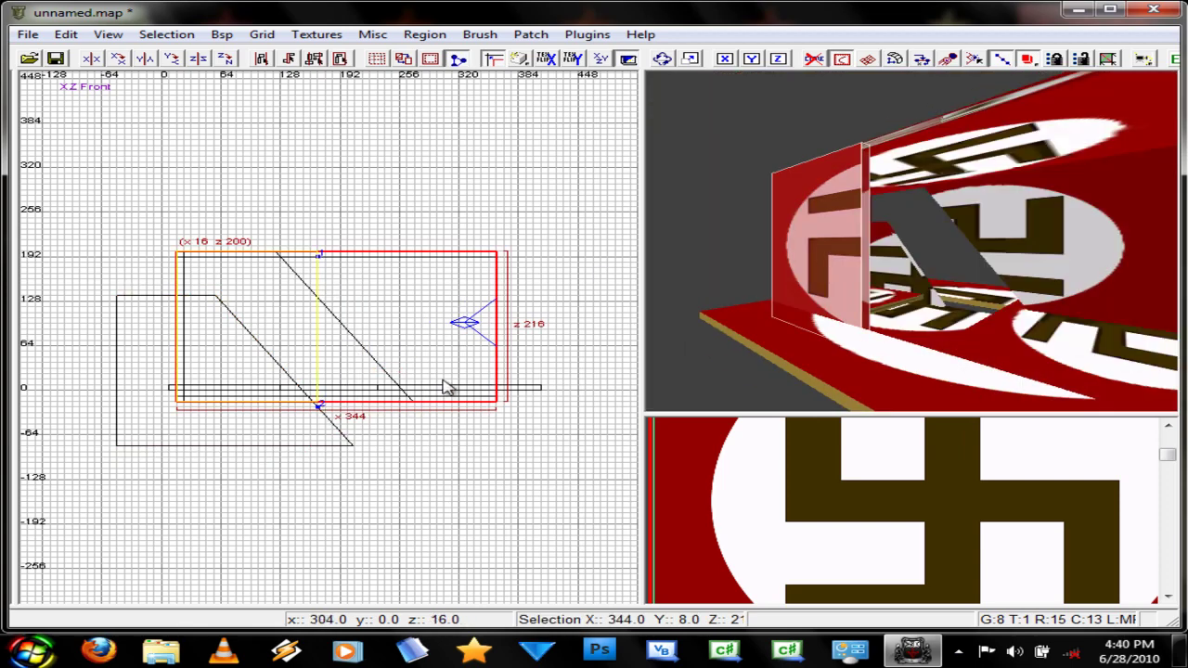
key("shift+Return")
- Select the wider half of the vertically split wall, and undo that split and the slanted piece's move
key("Up")
key("Right")
key("Down")
key("Left")
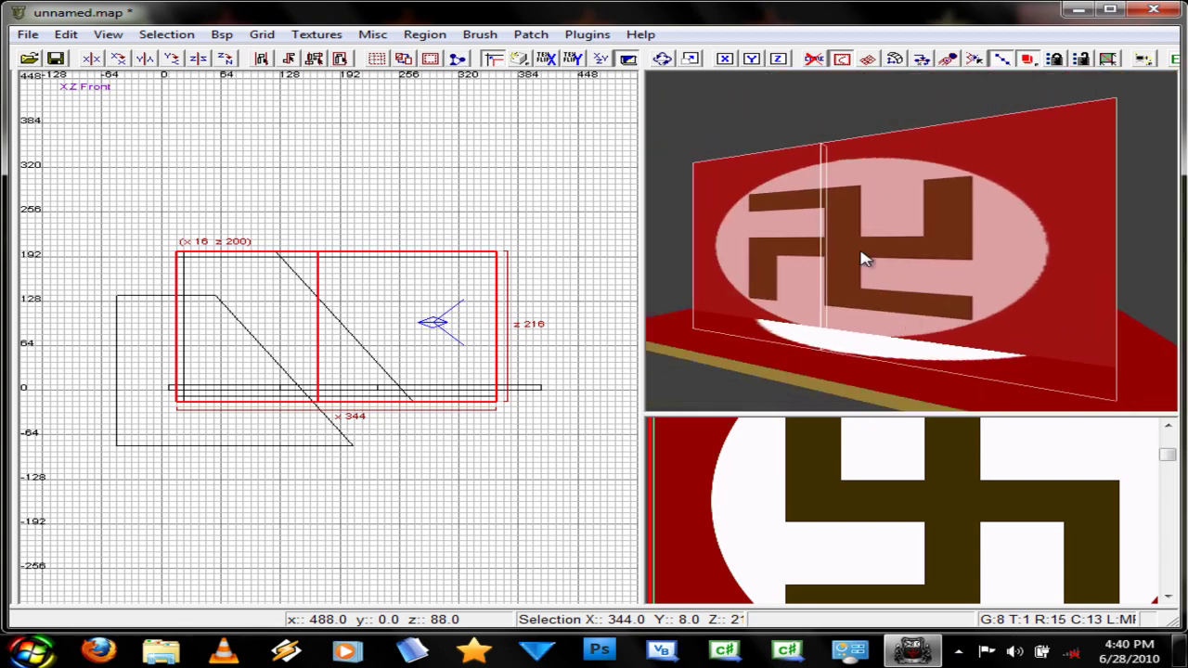
key("Escape")
left_click(889, 225, "shift")
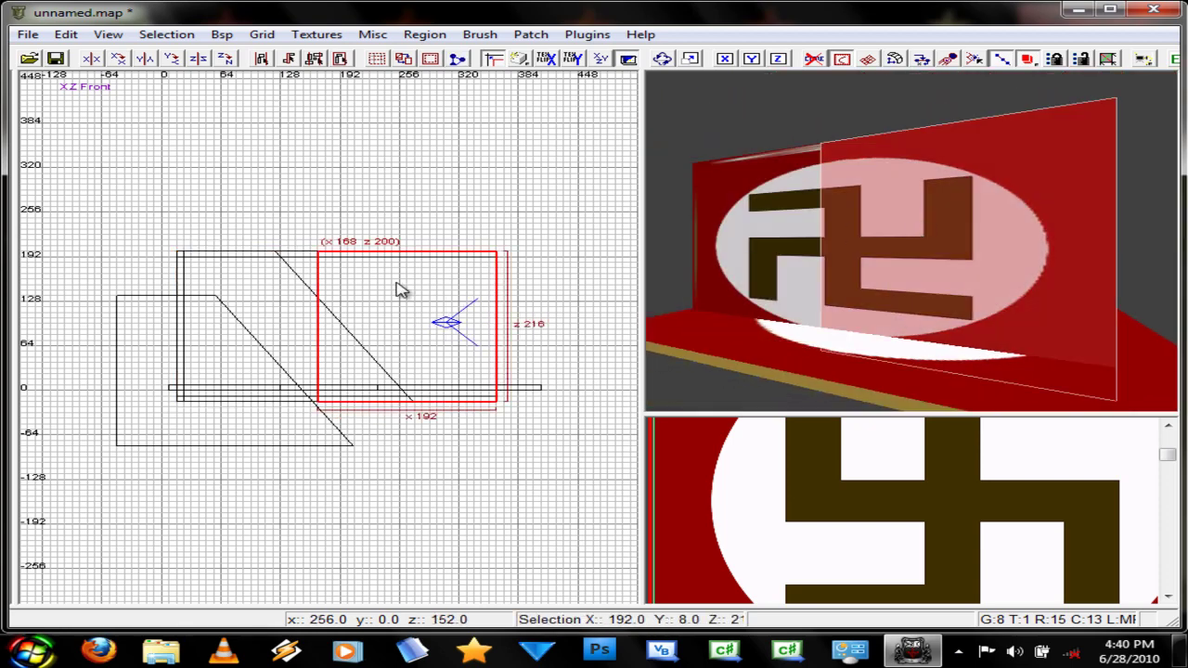
key("ctrl+z")
key("ctrl+z")
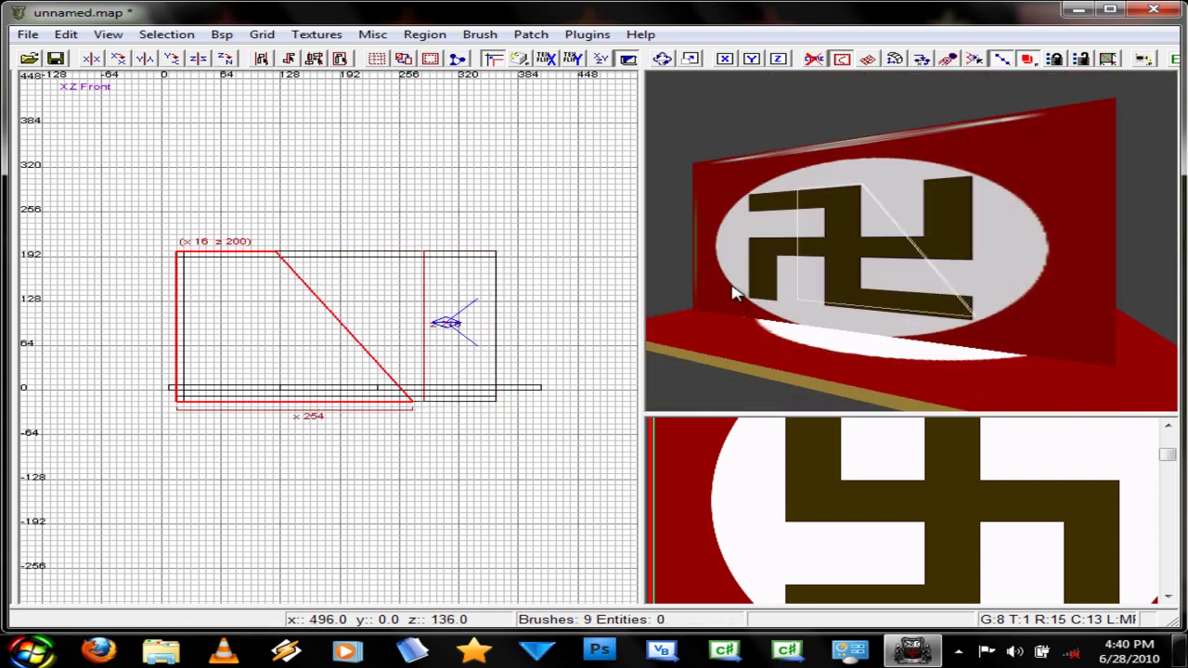
- Select only the undivided side wall of the hollow box, leaving the slanted piece unselected
left_click(791, 270, "shift")
key("x")
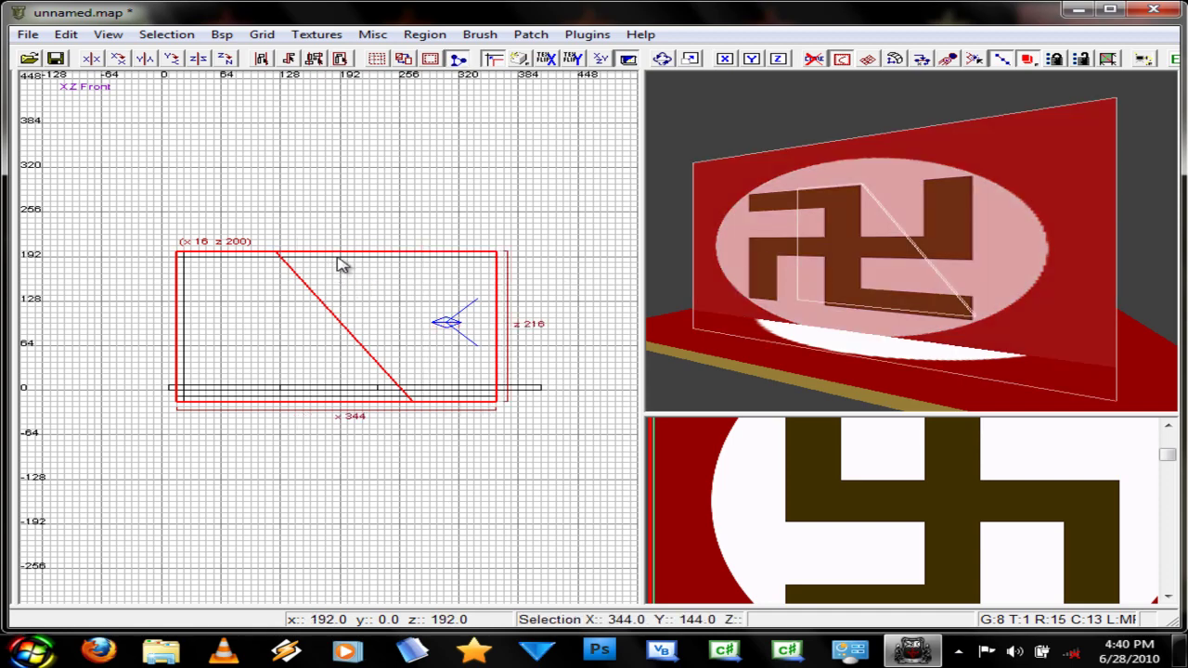
key("Escape")
left_click(912, 271, "shift")
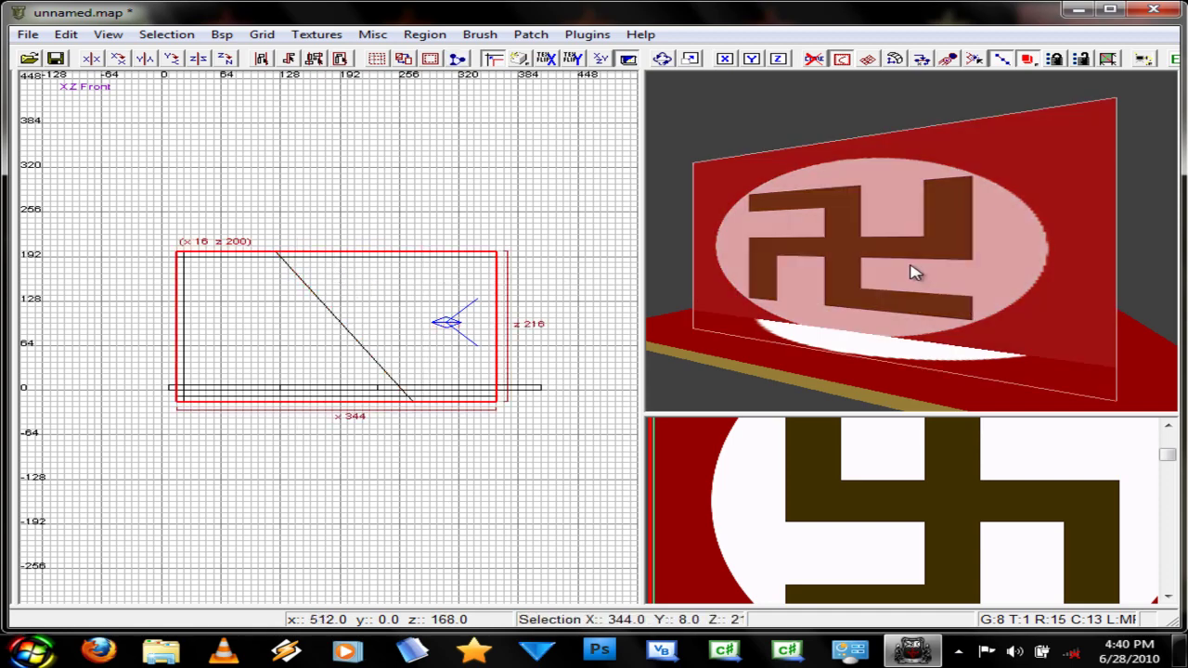
- Clip the side wall vertically at x 192, keeping only the section from x 16, and undo the clip
left_click(341, 255)
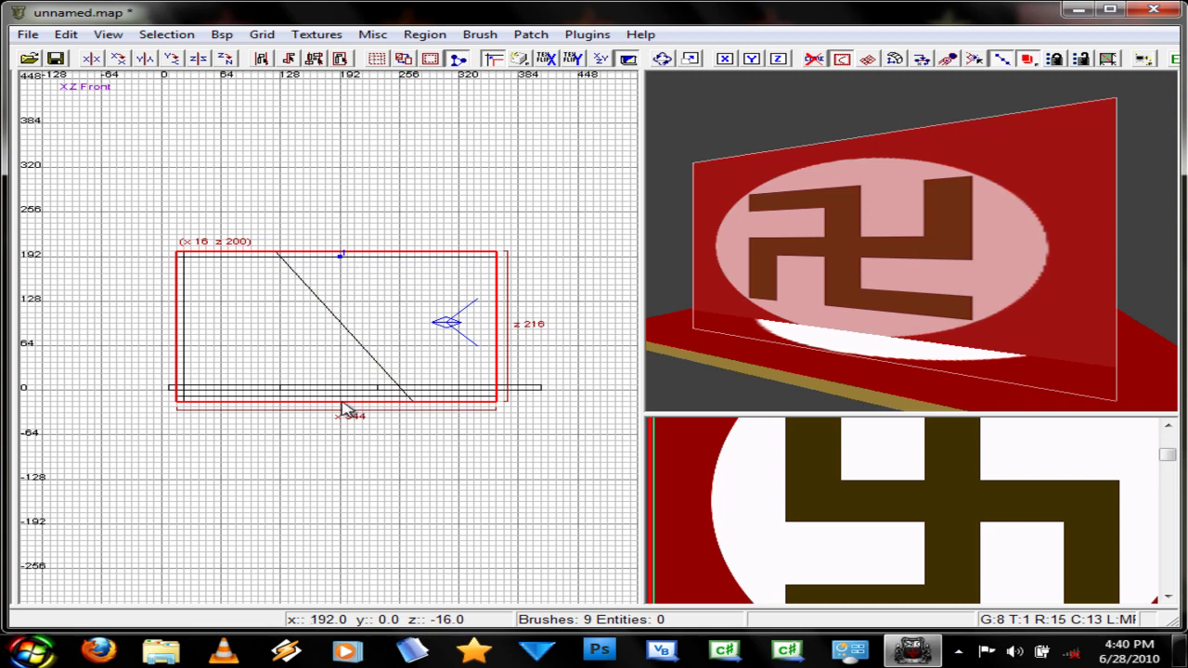
left_click(343, 402)
right_click_drag(821, 262, 826, 254)
key("Return")
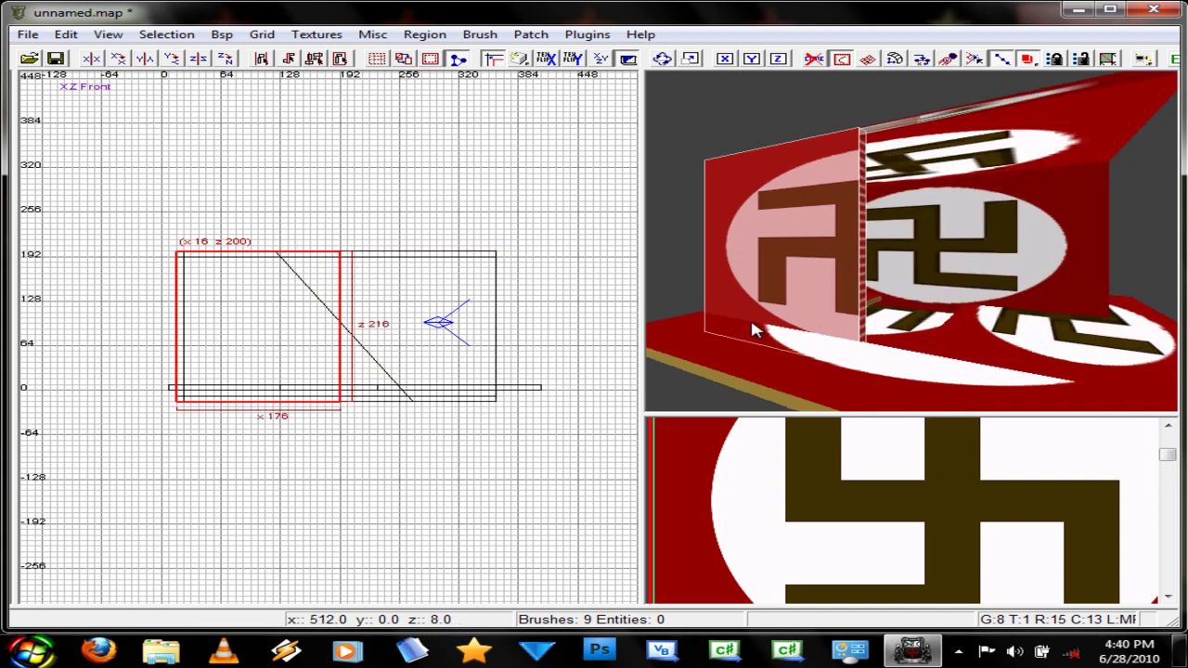
key("ctrl+z")
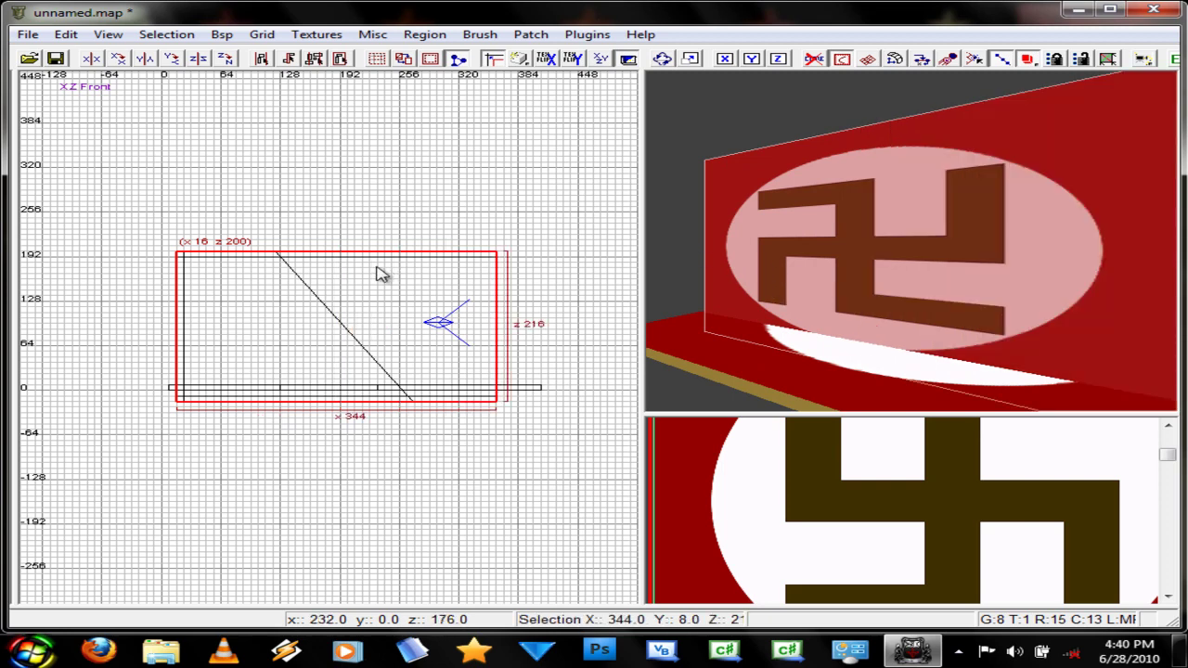
- Split the side wall vertically at x 184 with the clipper, keeping both halves, and undo the split
key("x")
key("x")
left_click(336, 389)
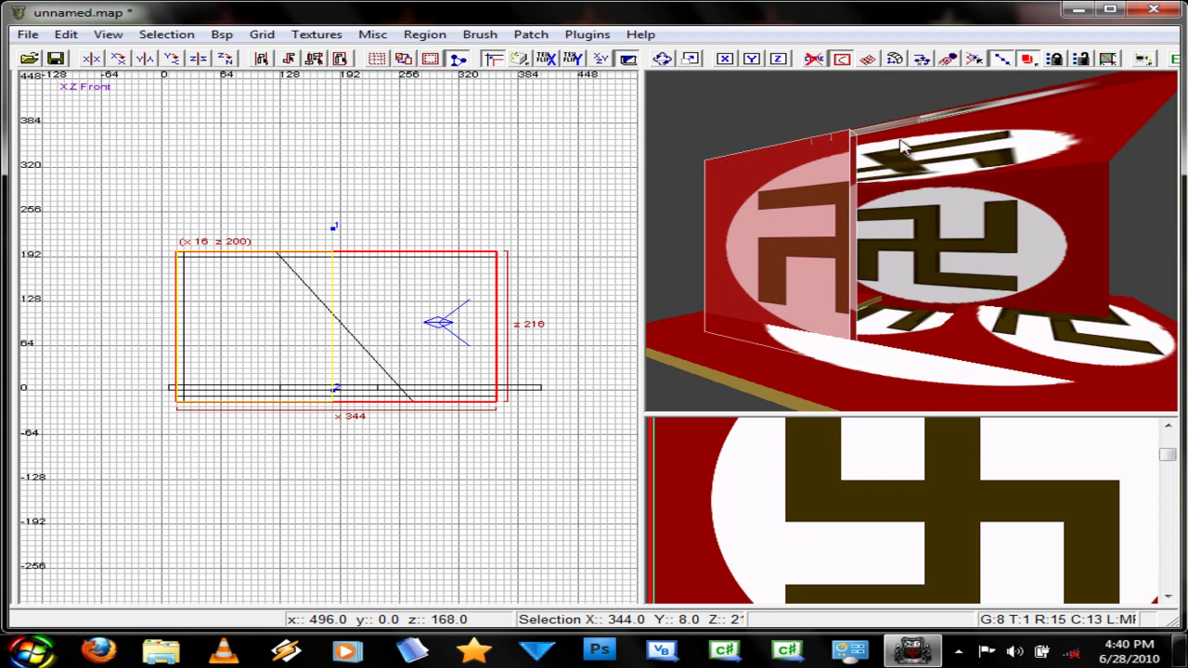
key("shift+Return")
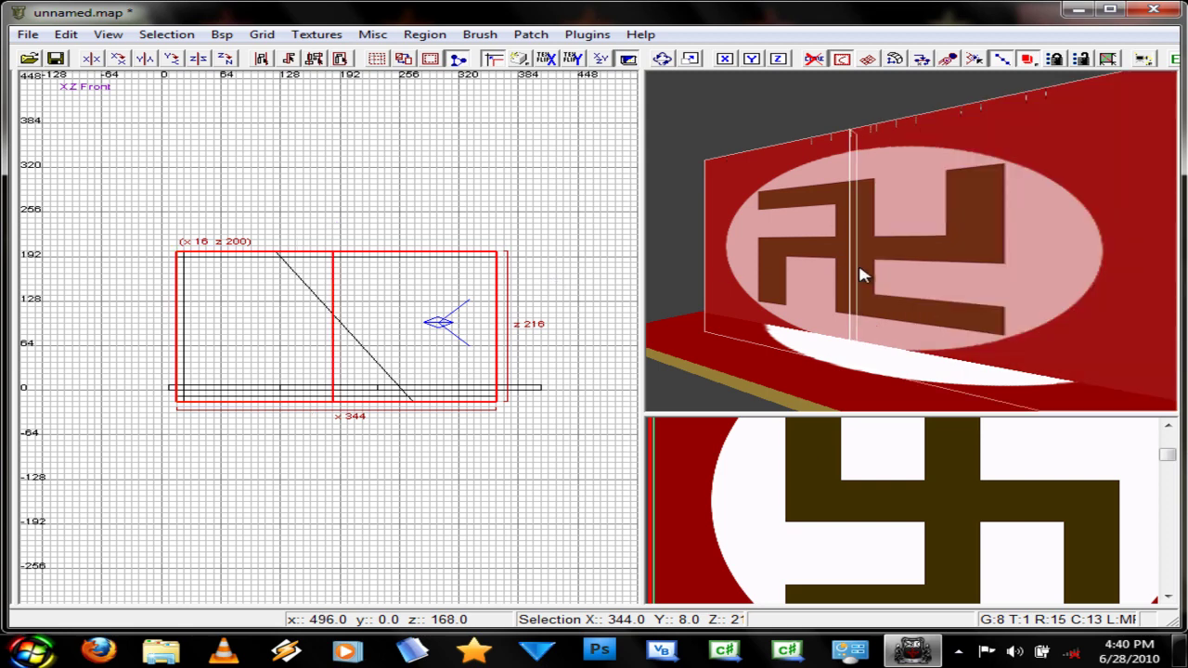
scroll(859, 273, "down", 3)
scroll(859, 274, "up", 1)
scroll(859, 274, "down", 1)
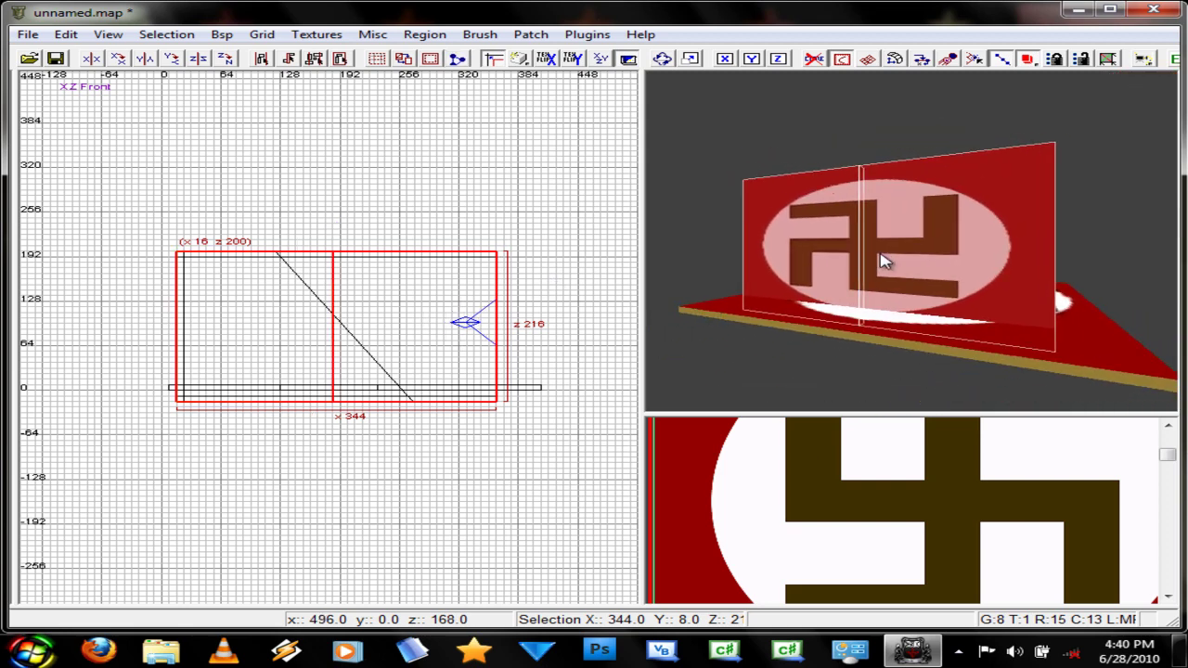
left_click(912, 262, "shift")
key("ctrl+z")
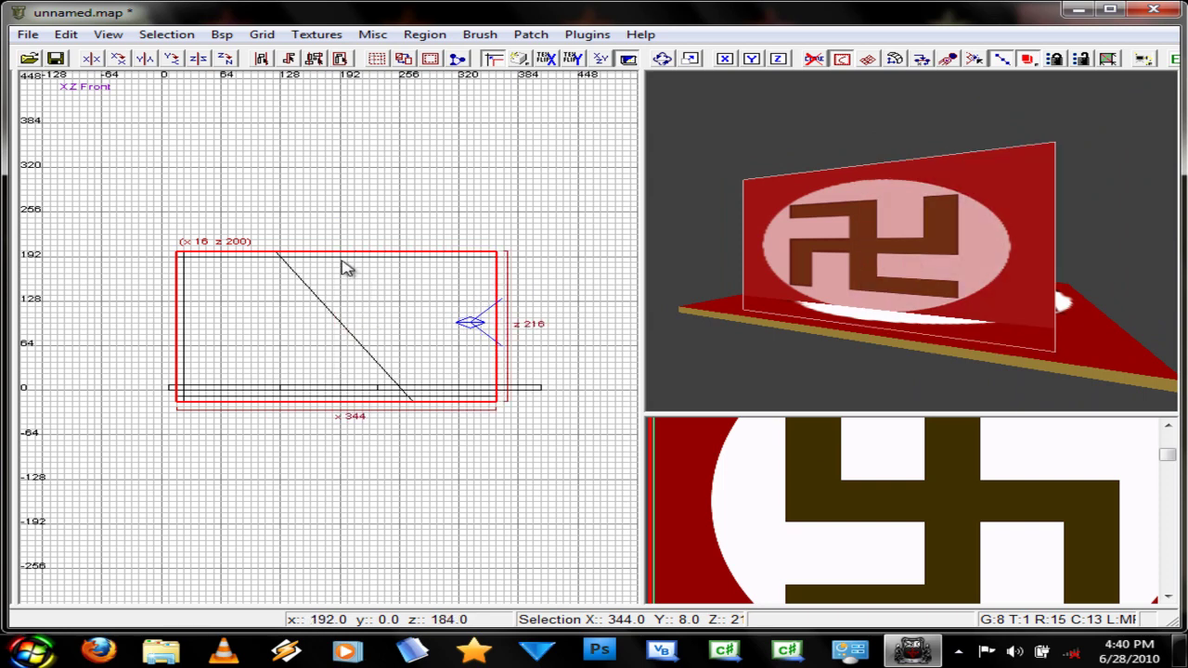
- Preview a vertical clip of the hollow box's side wall, cancel it, and deselect the wall
left_click(335, 344)
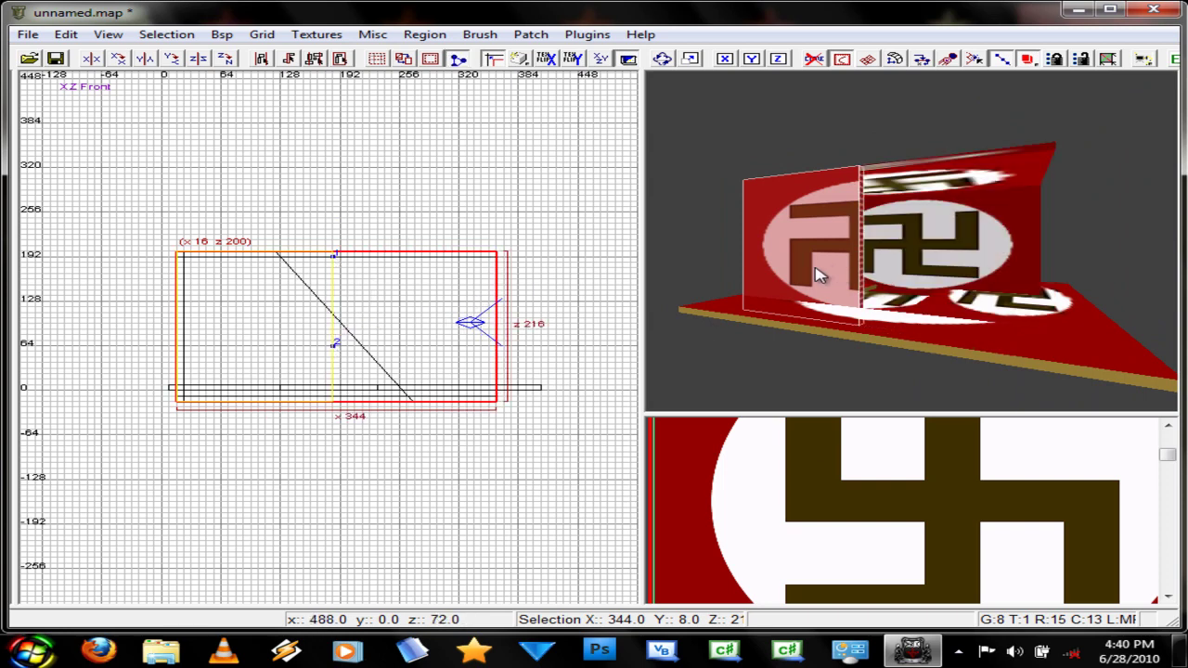
key("Escape")
right_click(954, 274)
key("Up")
key("Down")
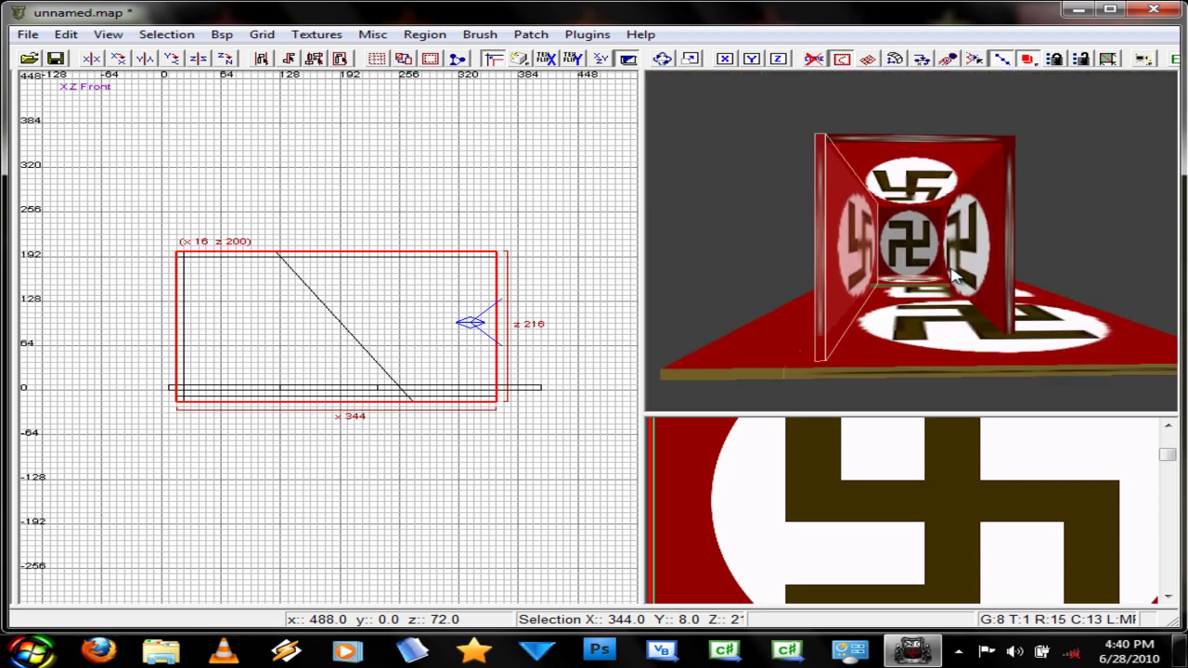
key("Escape")
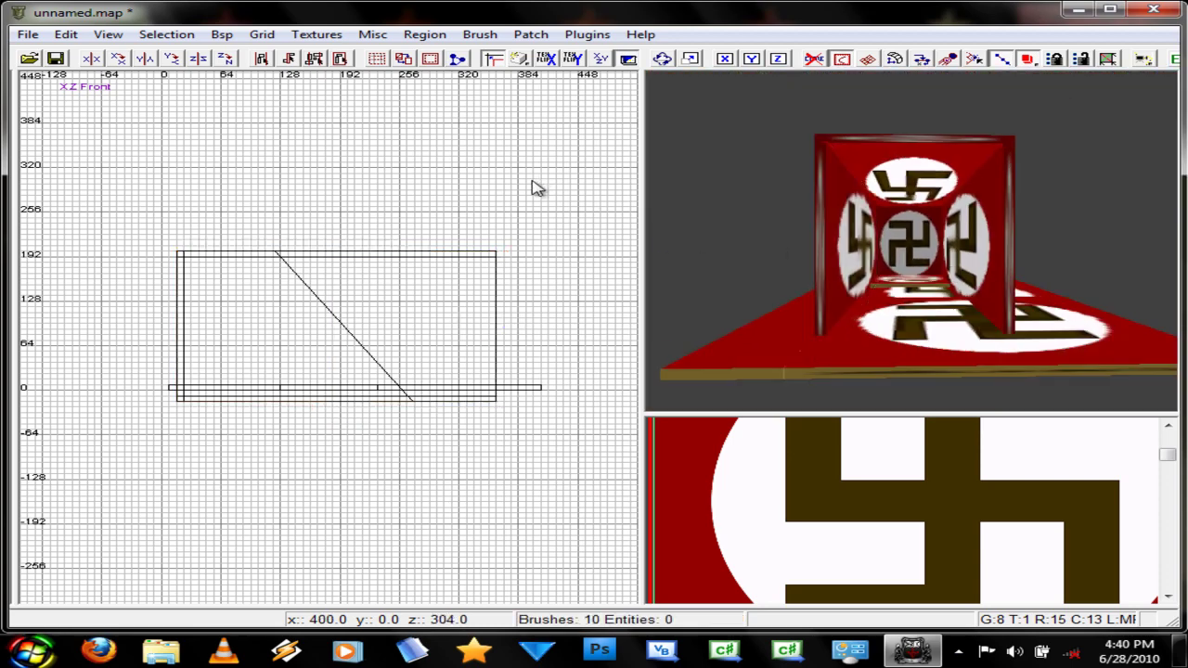
- Set the grid size to 1 and draw a small brush about 9 by 7 units at x 179, z 85 in the front view
left_click(262, 35)
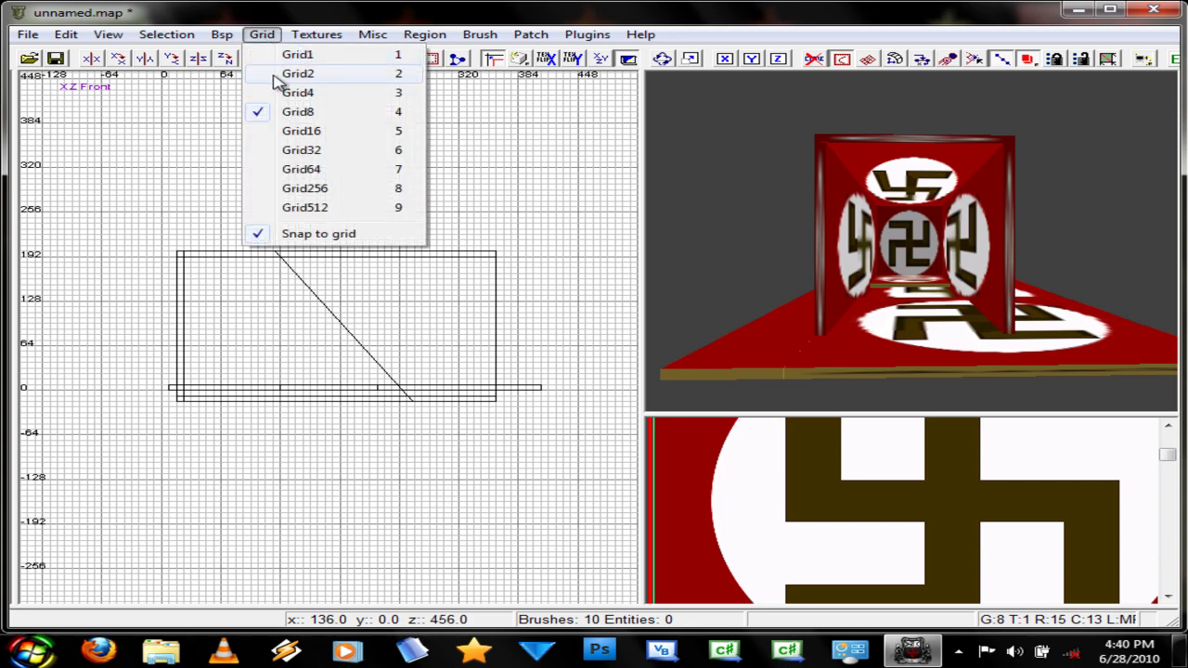
left_click(295, 52)
scroll(364, 357, "up", 2)
scroll(364, 358, "up", 4)
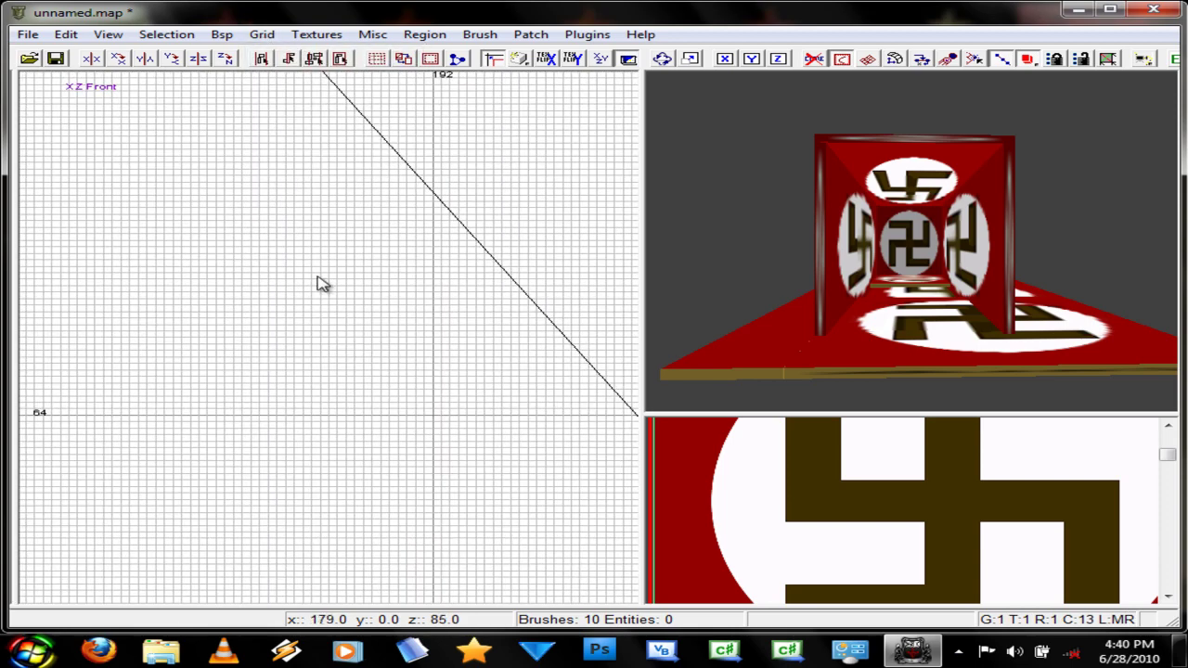
left_click_drag(320, 281, 399, 329)
scroll(351, 232, "down", 5)
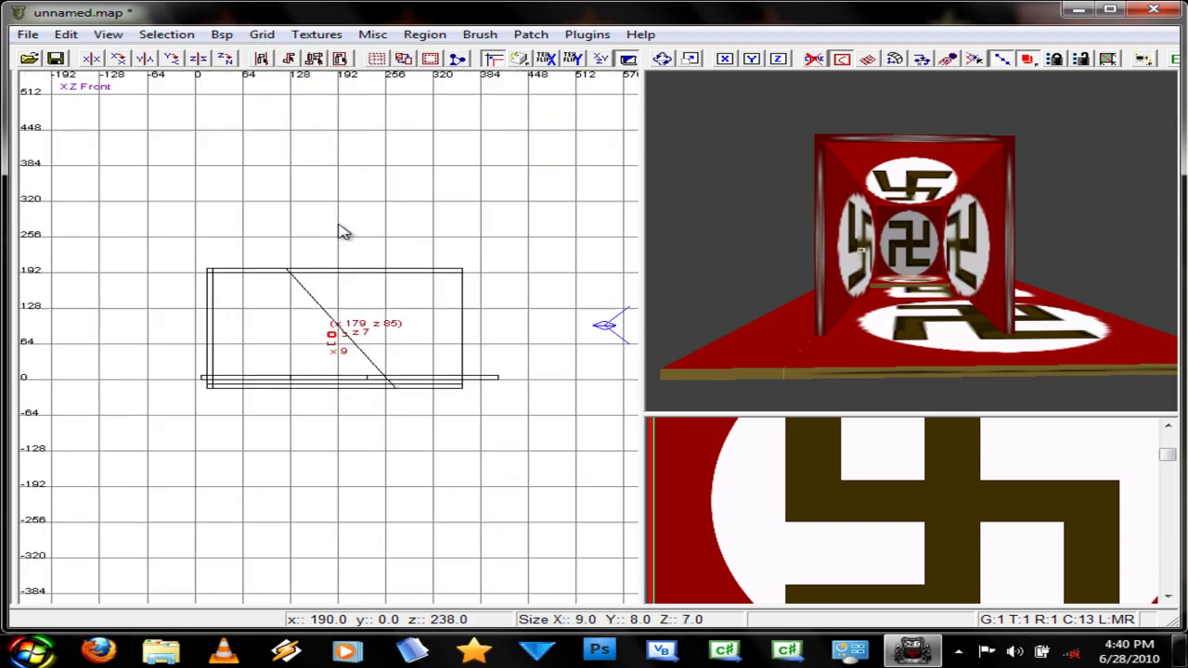
- With the grid size set to 64, enlarge the small brush to about 521 by 327 units and delete it
key("7")
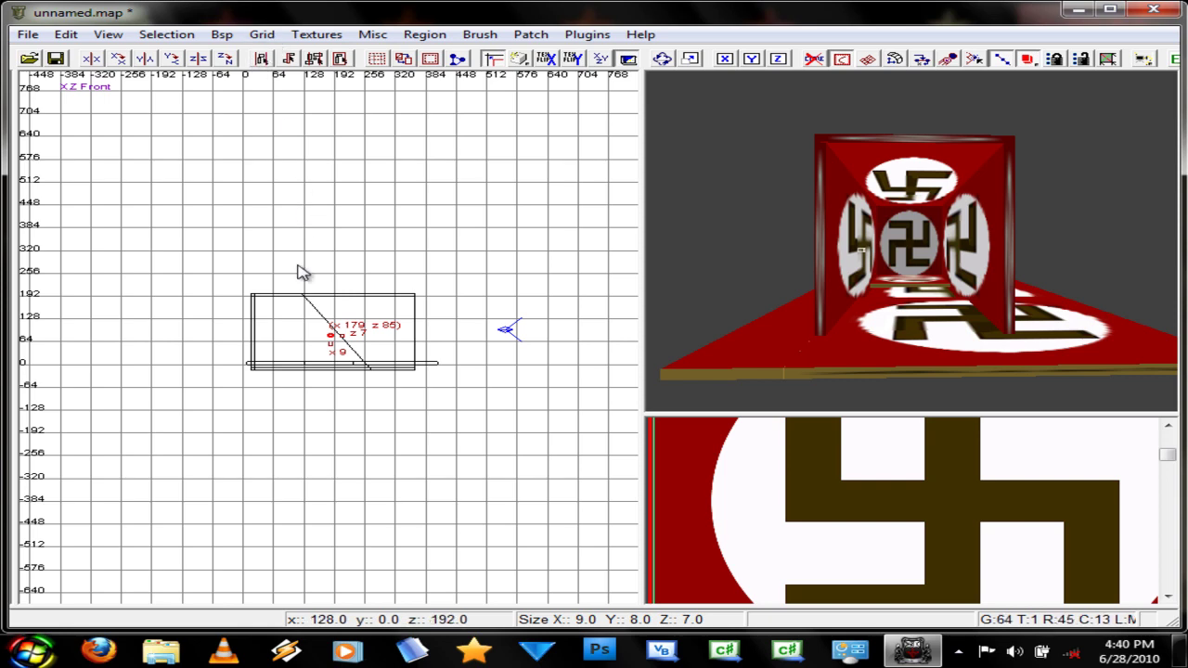
left_click_drag(347, 325, 474, 445)
mouse_move(414, 421)
left_mouse_down()
mouse_move(438, 494)
mouse_move(600, 531)
left_mouse_up()
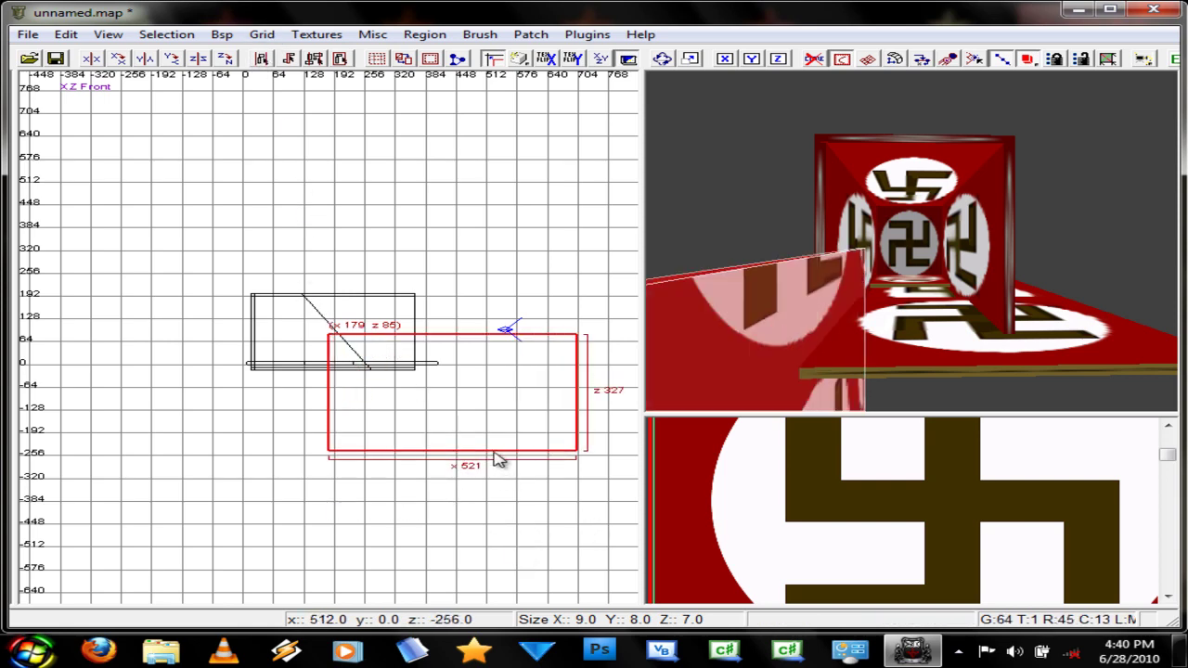
key("BackSpace")
right_click_drag(506, 396, 503, 401)
scroll(506, 390, "up", 3)
scroll(971, 120, "down", 1)
mouse_move(971, 119)
right_mouse_down()
mouse_move(971, 90)
mouse_move(1075, 141)
mouse_move(974, 122)
right_mouse_up()
mouse_move(974, 128)
left_mouse_down()
mouse_move(974, 115)
mouse_move(977, 131)
left_mouse_up()
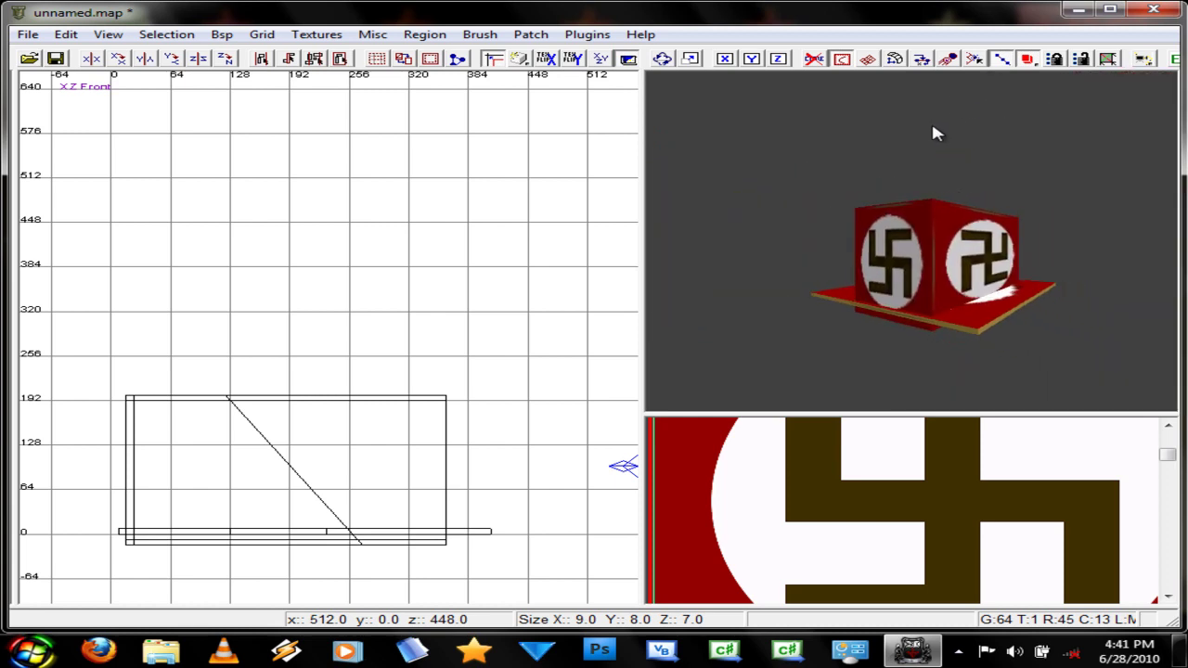